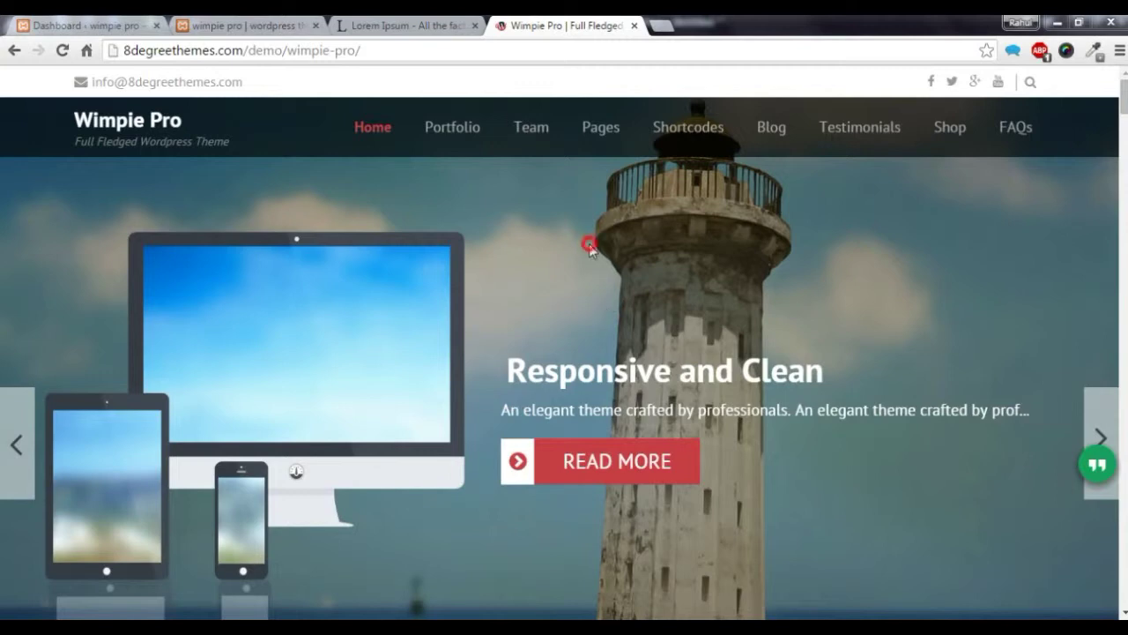
Step: From the wimpie pro admin Dashboard, go to the Posts › Categories page
{"action": "scroll", "coordinate": [591, 254], "scroll_direction": "down", "scroll_amount": 2}
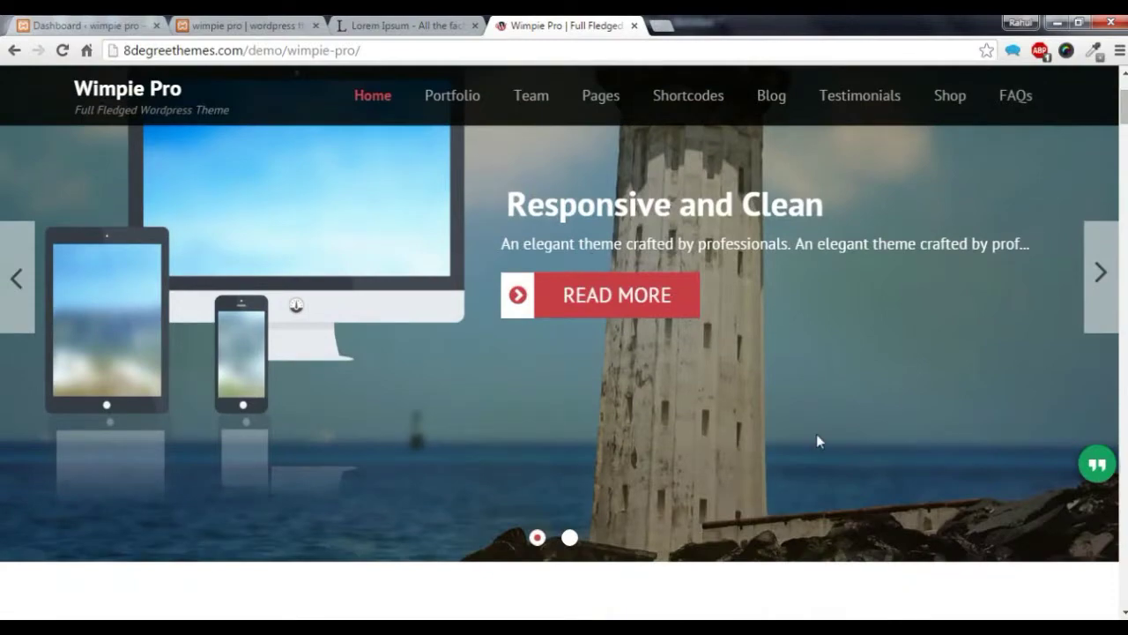
{"action": "scroll", "coordinate": [816, 441], "scroll_direction": "up", "scroll_amount": 2}
{"action": "scroll", "coordinate": [815, 438], "scroll_direction": "down", "scroll_amount": 2}
{"action": "scroll", "coordinate": [816, 438], "scroll_direction": "up", "scroll_amount": 2}
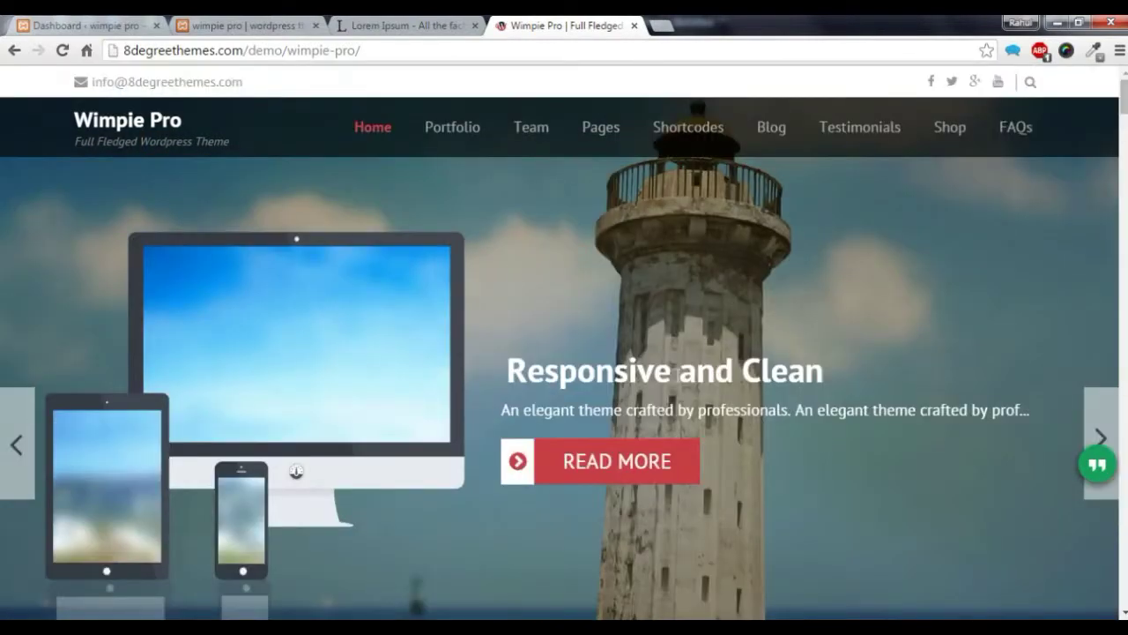
{"action": "left_click", "coordinate": [88, 25]}
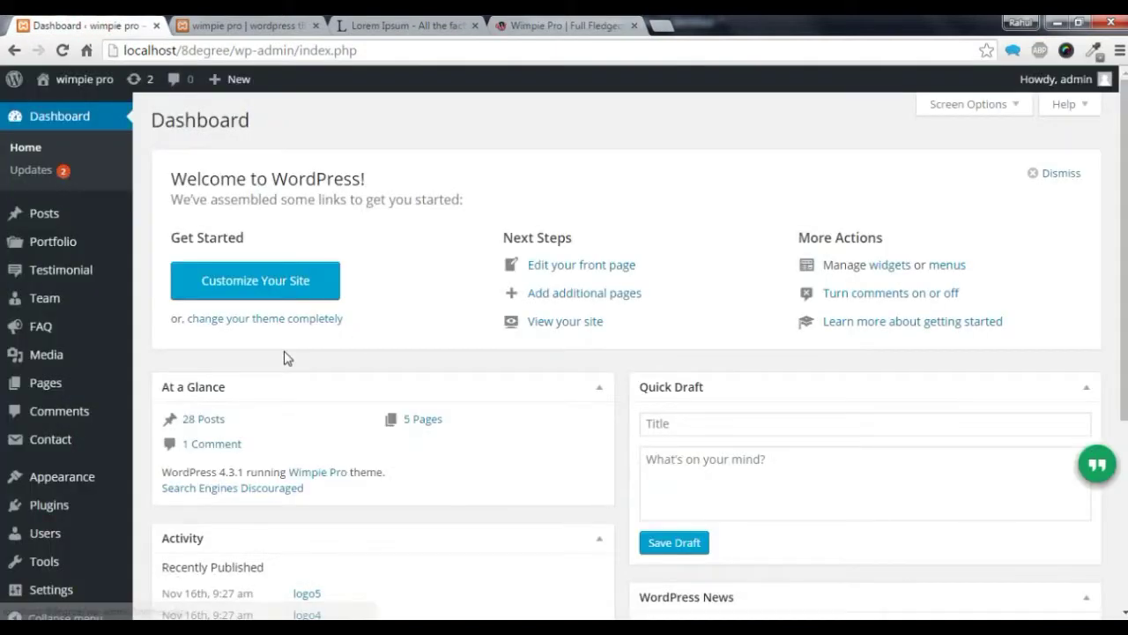
{"action": "mouse_move", "coordinate": [44, 219]}
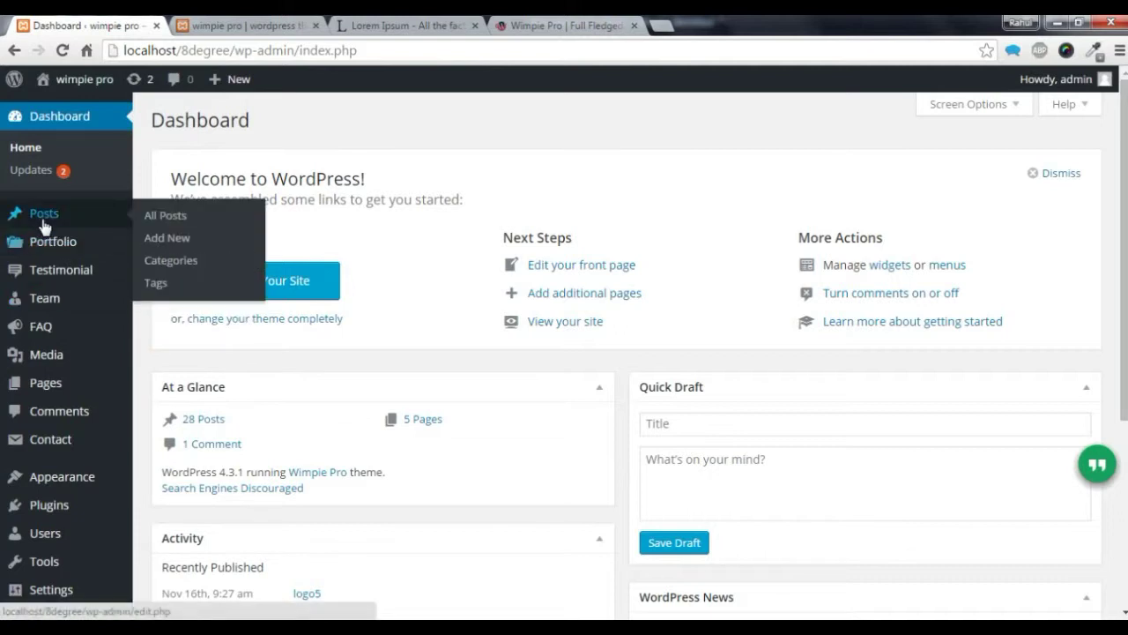
{"action": "left_click", "coordinate": [178, 265]}
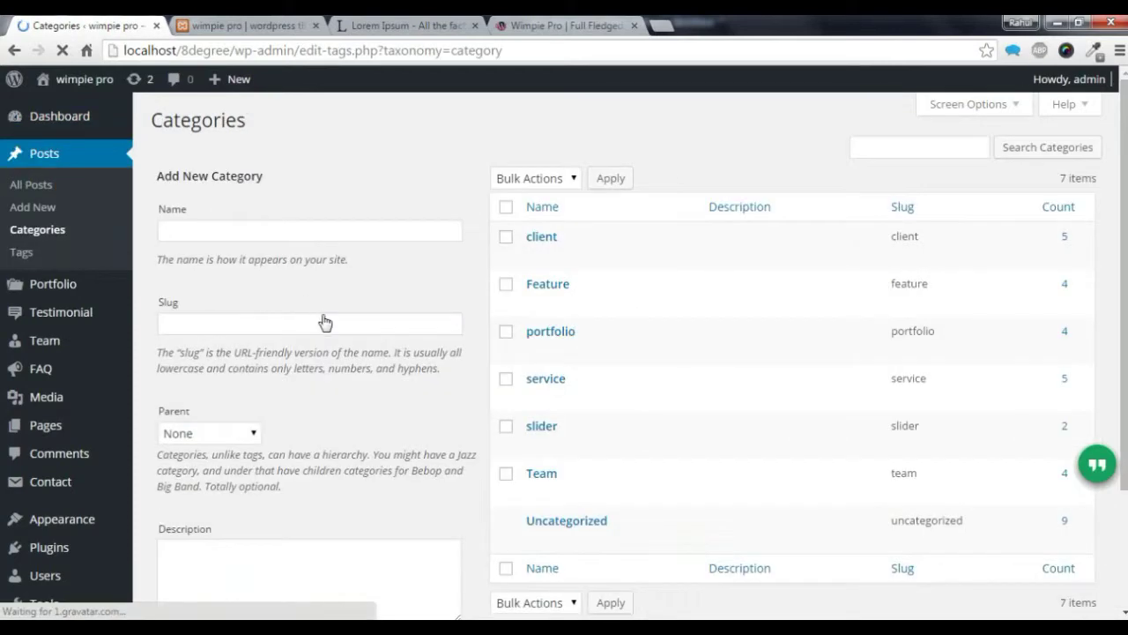
Step: Add a new post category named 'slider'
{"action": "left_click", "coordinate": [235, 231]}
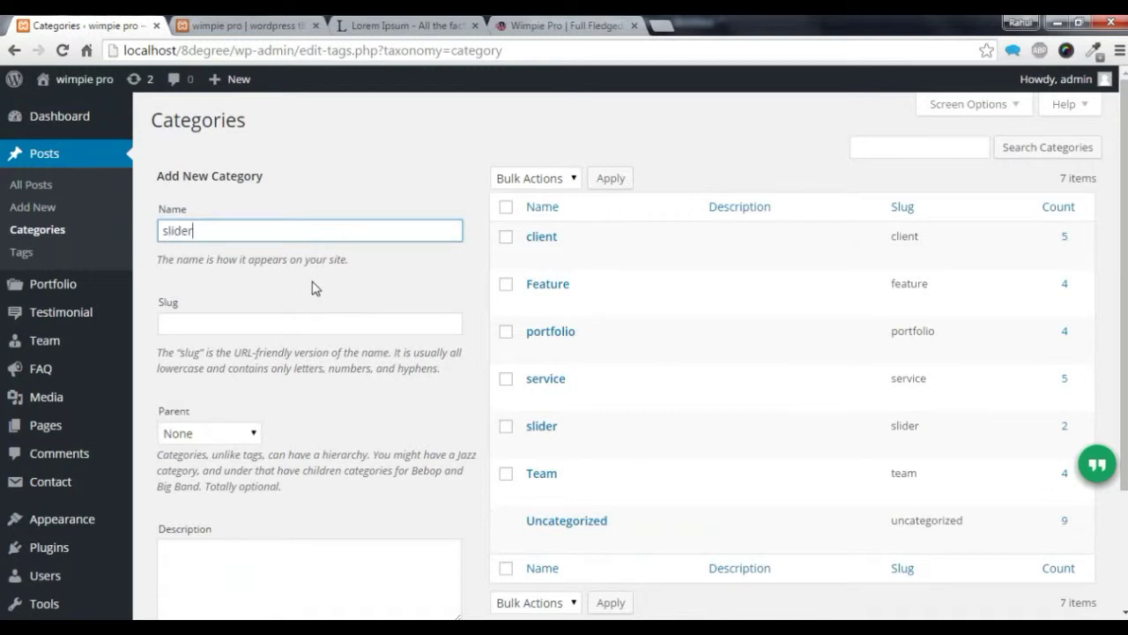
{"action": "left_click", "coordinate": [312, 285]}
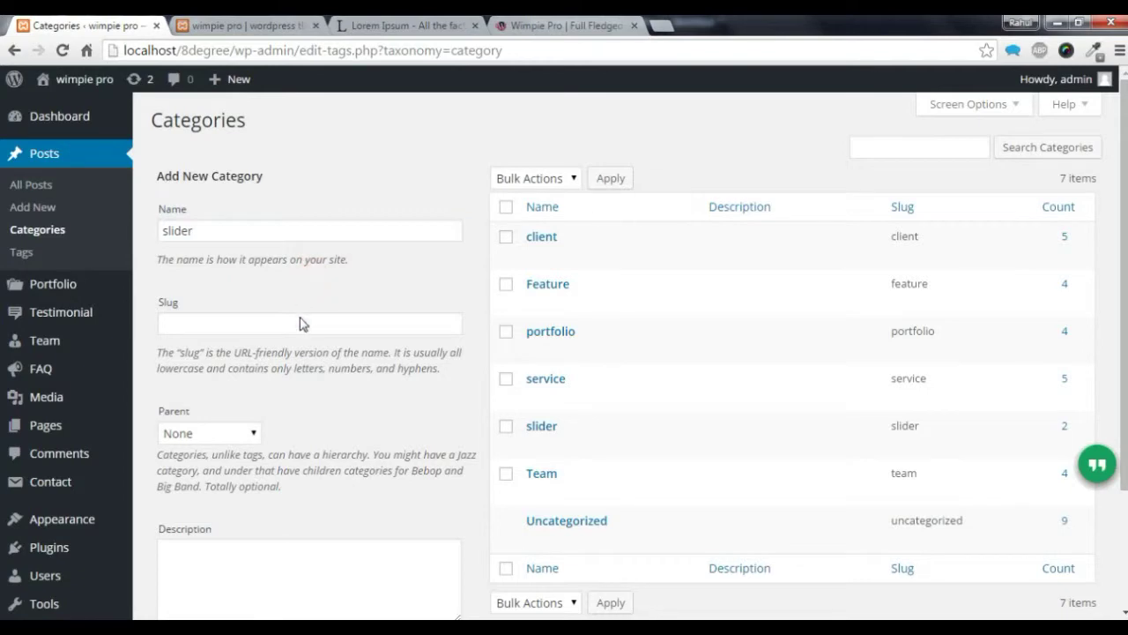
{"action": "scroll", "coordinate": [302, 320], "scroll_direction": "down", "scroll_amount": 2}
{"action": "left_click", "coordinate": [276, 531]}
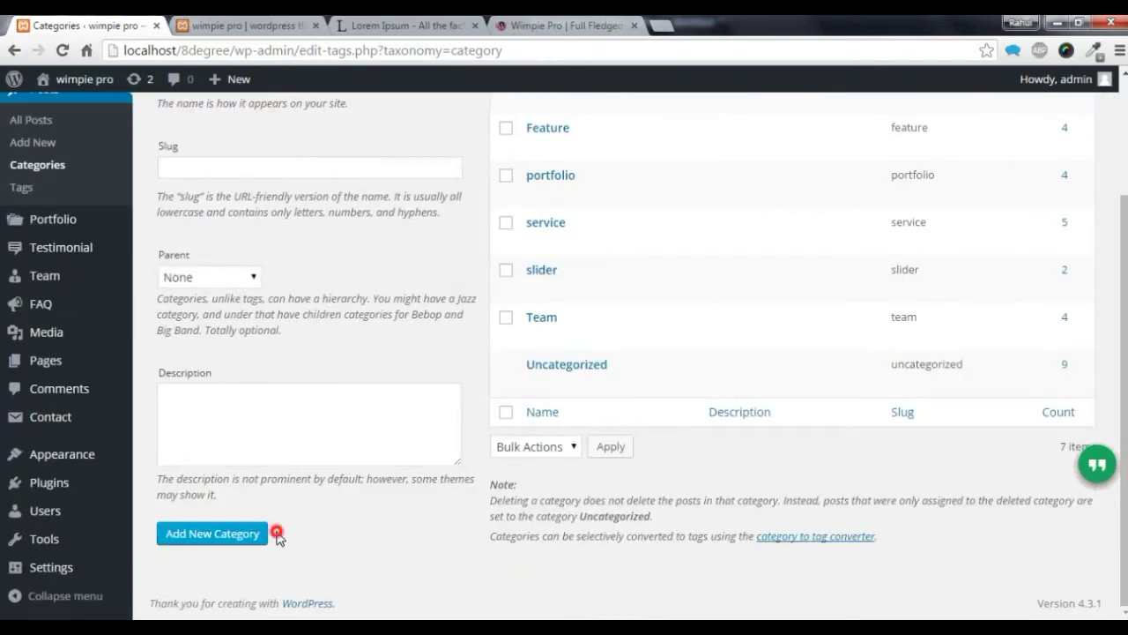
Step: List the two posts in the slider category, then start a new post
{"action": "scroll", "coordinate": [306, 434], "scroll_direction": "up", "scroll_amount": 2}
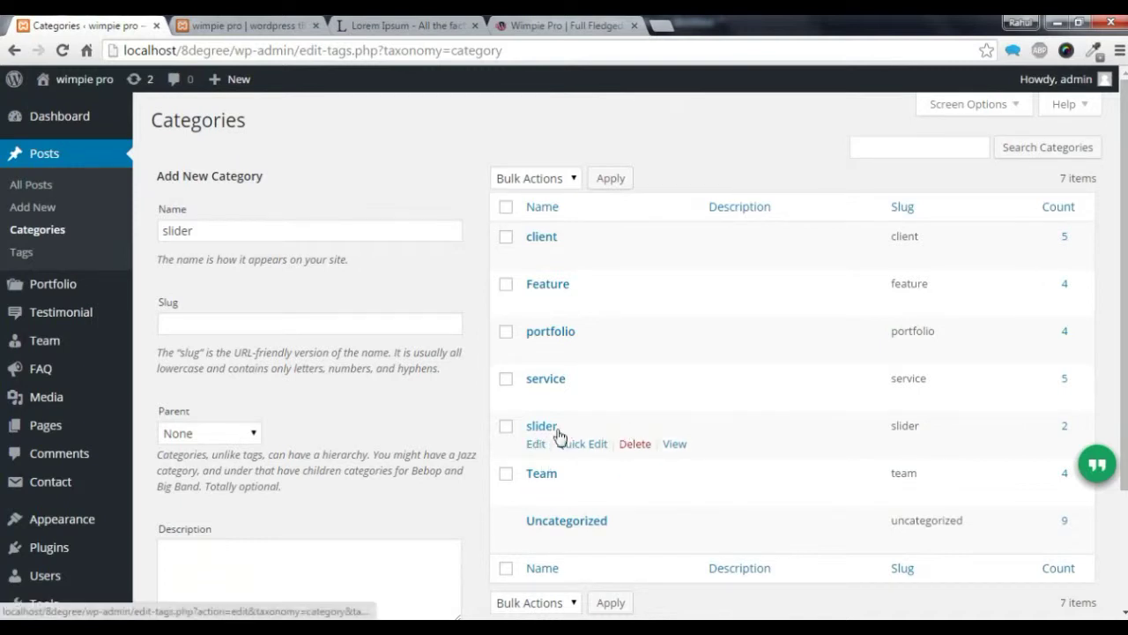
{"action": "left_click", "coordinate": [1065, 431]}
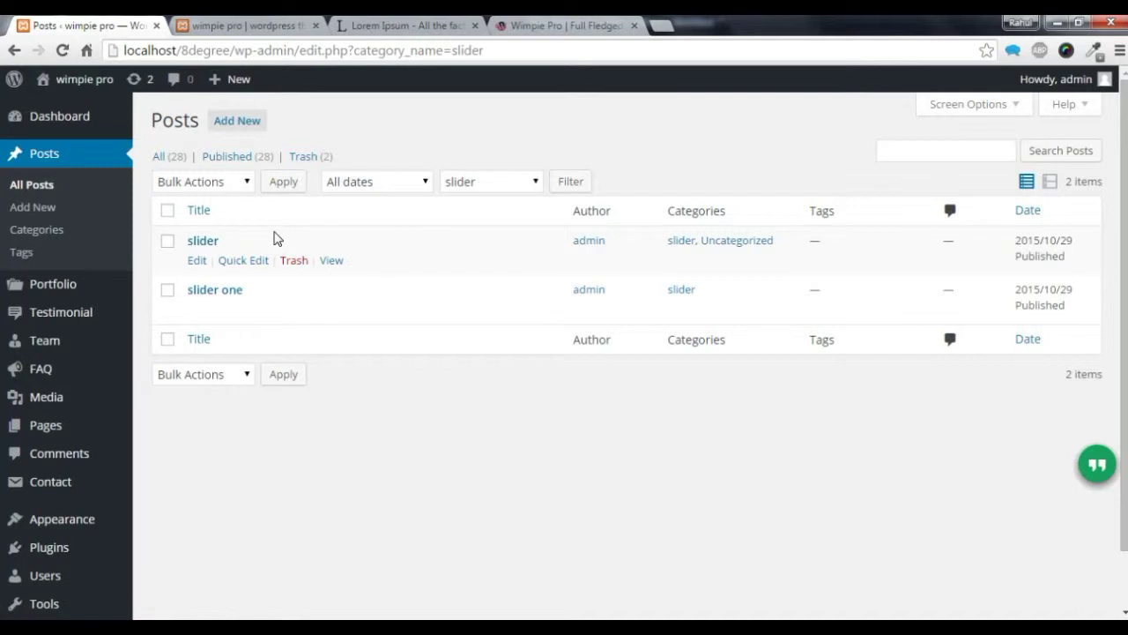
{"action": "left_click", "coordinate": [238, 124]}
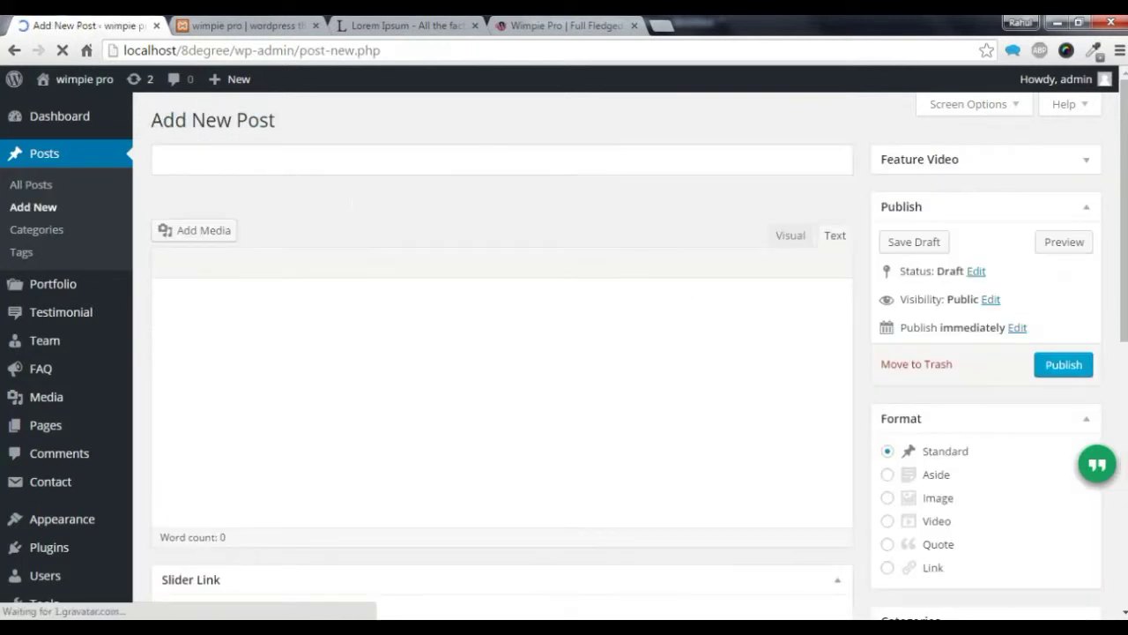
Step: Give the new post the title '8degree'
{"action": "left_click", "coordinate": [343, 168]}
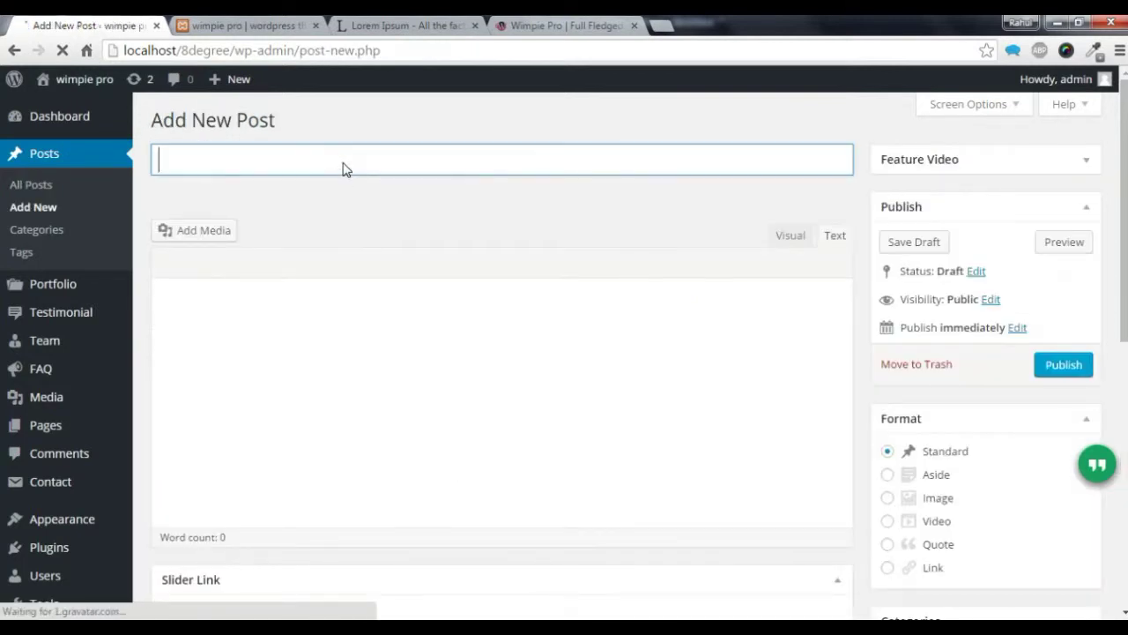
{"action": "type", "text": "8degree"}
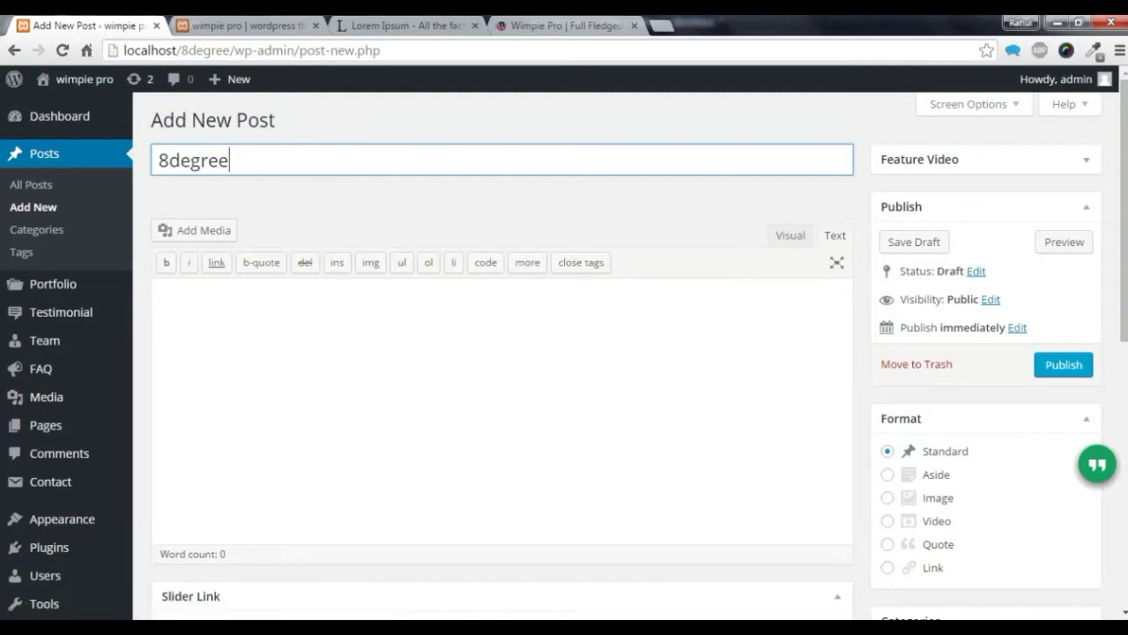
{"action": "left_click", "coordinate": [405, 382]}
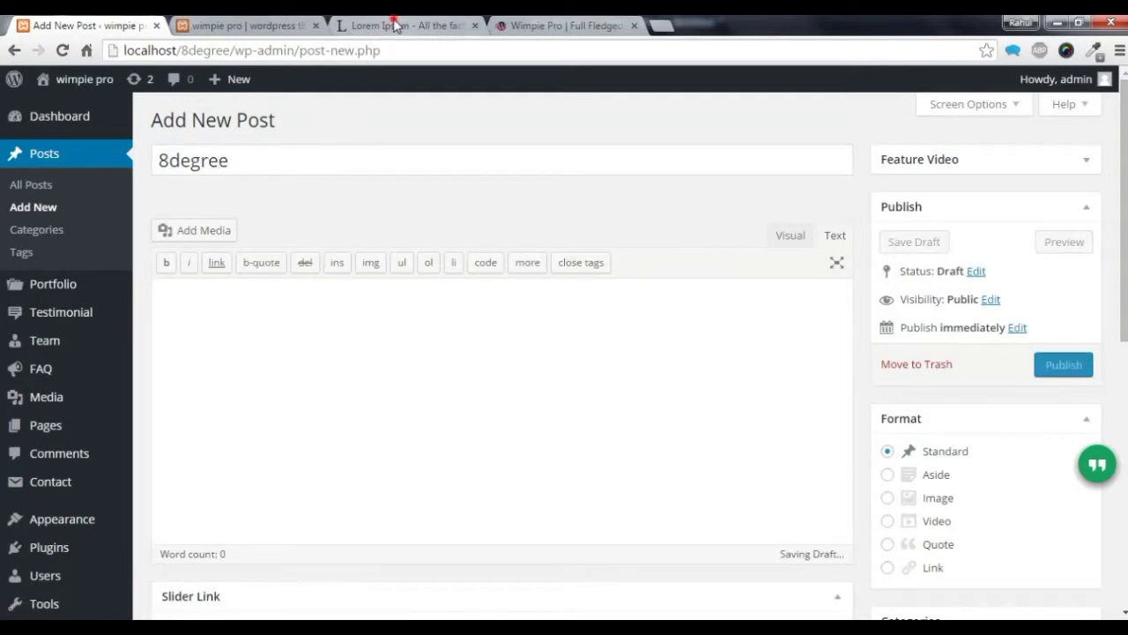
Step: Copy the first Lorem ipsum paragraph from the Lorem Ipsum page
{"action": "left_click", "coordinate": [396, 25]}
{"action": "left_click_drag", "start_coordinate": [266, 360], "coordinate": [401, 383]}
{"action": "right_click", "coordinate": [379, 372]}
{"action": "left_click", "coordinate": [414, 383]}
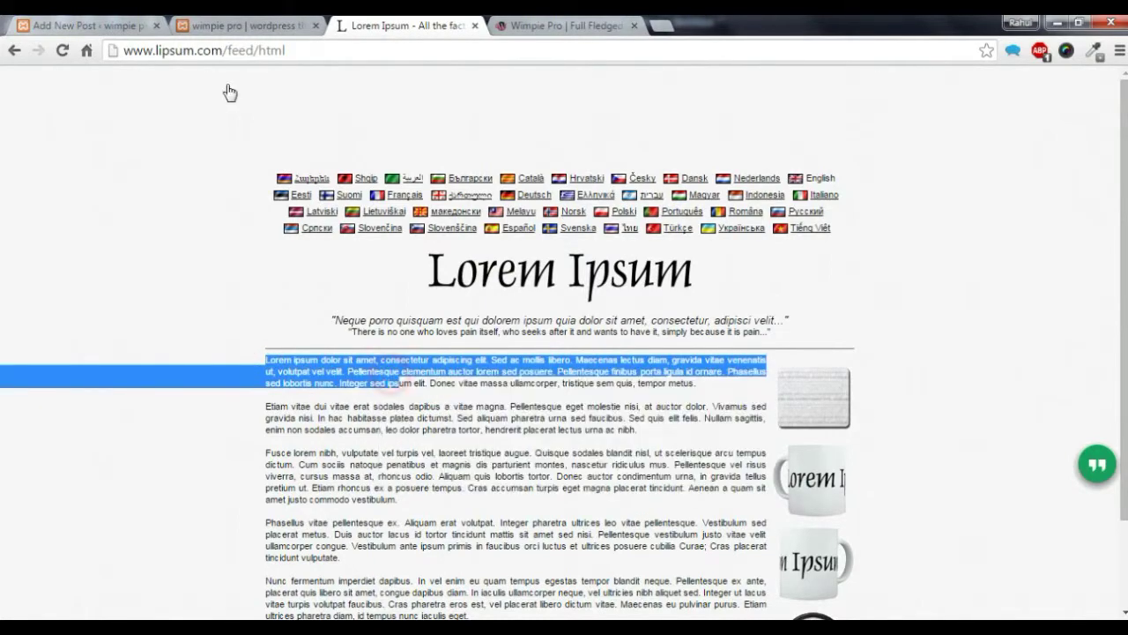
{"action": "left_click", "coordinate": [140, 25]}
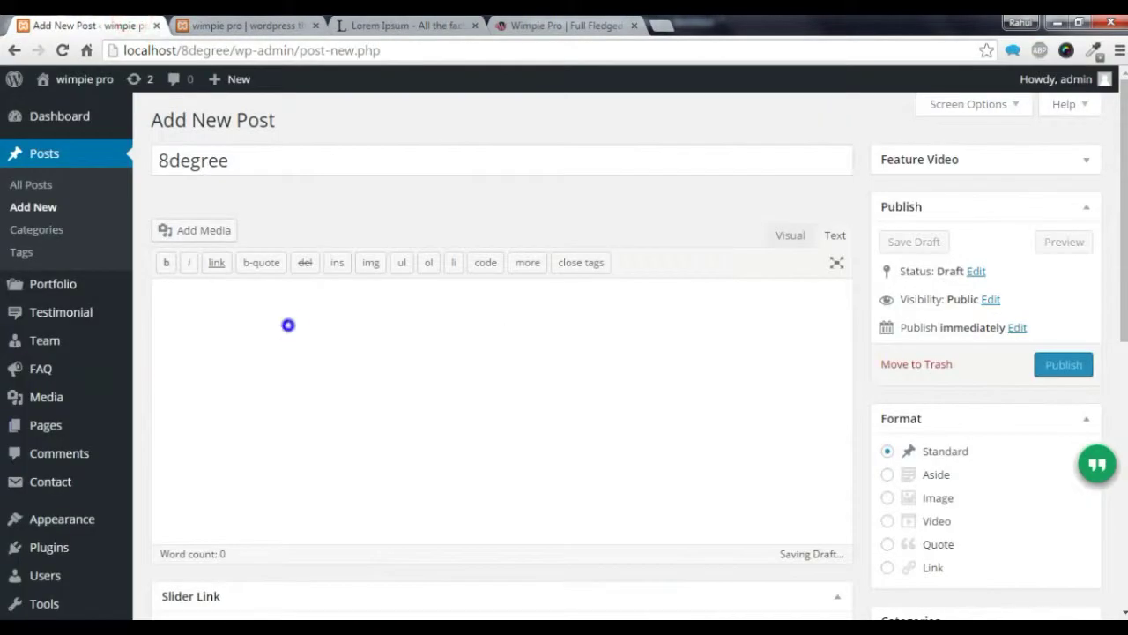
Step: Paste the Lorem ipsum paragraph into the 8degree body and tick the slider category
{"action": "right_click", "coordinate": [290, 328]}
{"action": "left_click", "coordinate": [331, 428]}
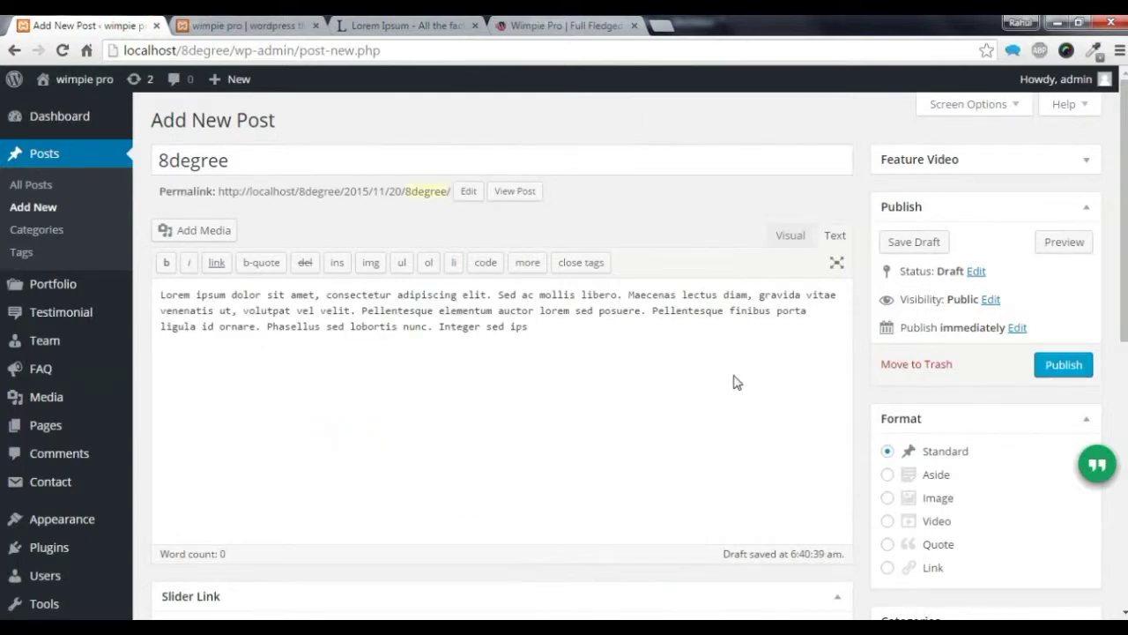
{"action": "scroll", "coordinate": [737, 382], "scroll_direction": "down", "scroll_amount": 5}
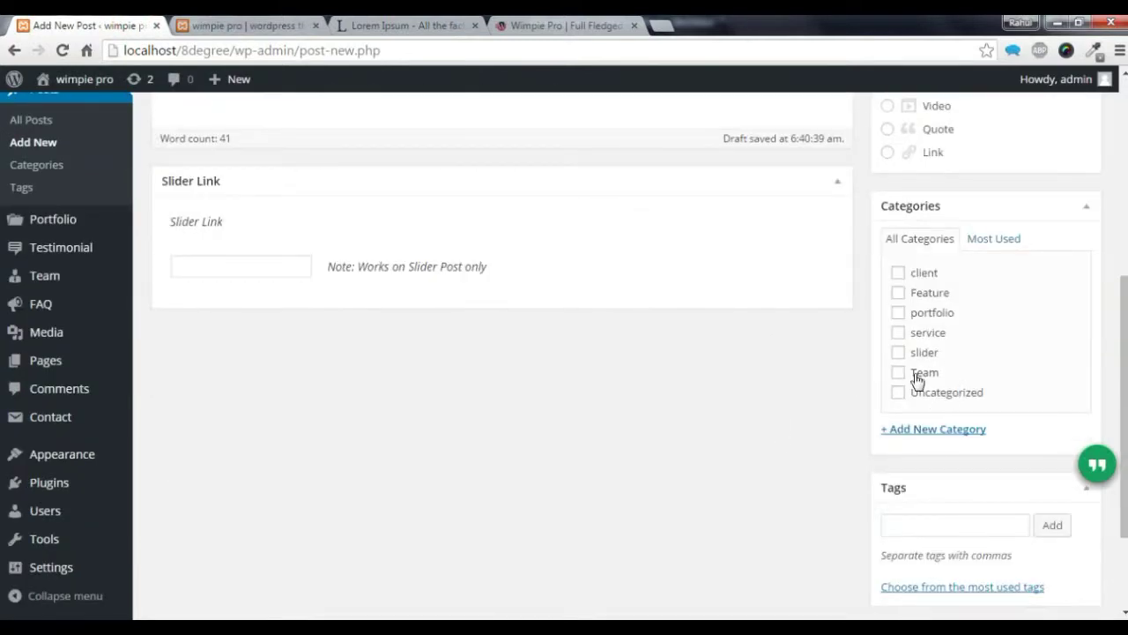
{"action": "left_click", "coordinate": [898, 353]}
{"action": "scroll", "coordinate": [779, 435], "scroll_direction": "down", "scroll_amount": 2}
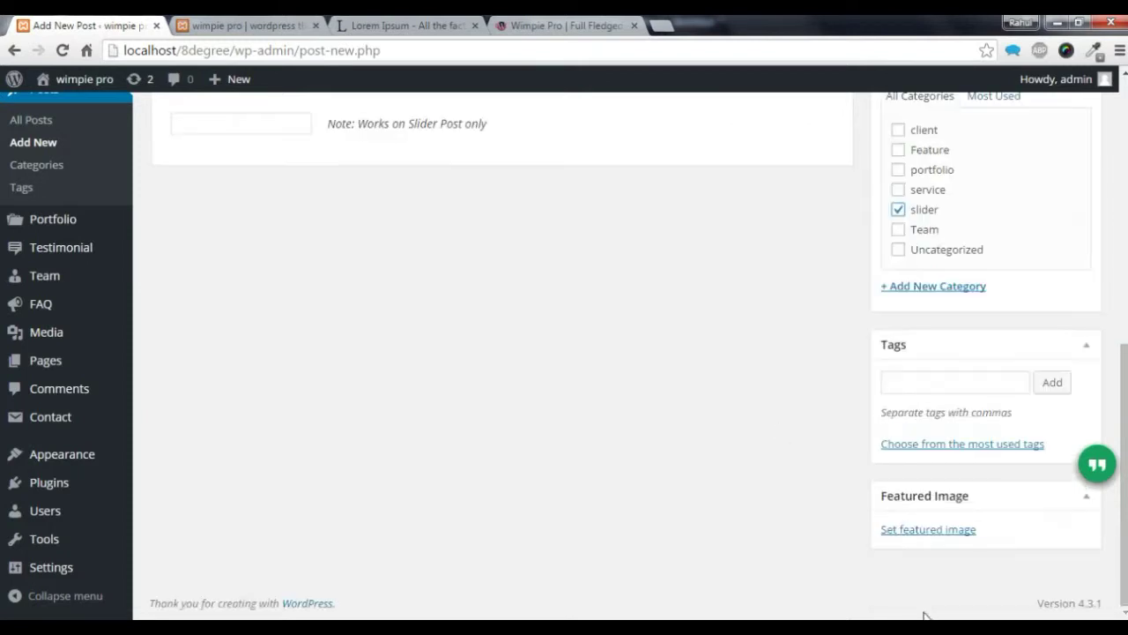
Step: Set cutlery-948563_1920.jpg, the red-ribbon cutlery photo, as the post's featured image
{"action": "left_click", "coordinate": [914, 532]}
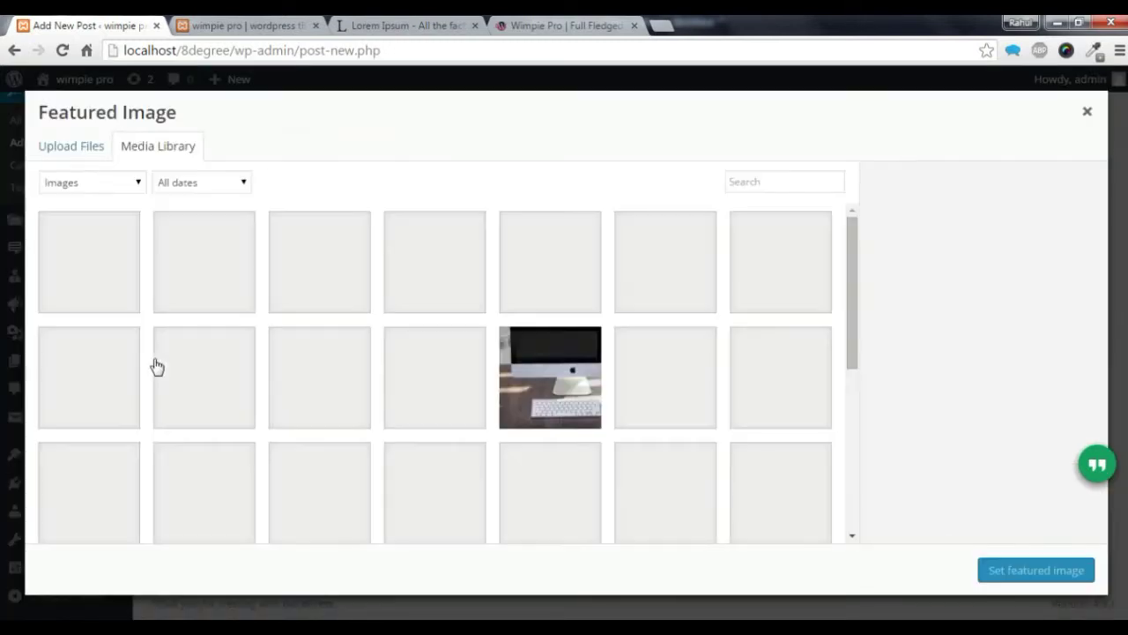
{"action": "left_click", "coordinate": [181, 252]}
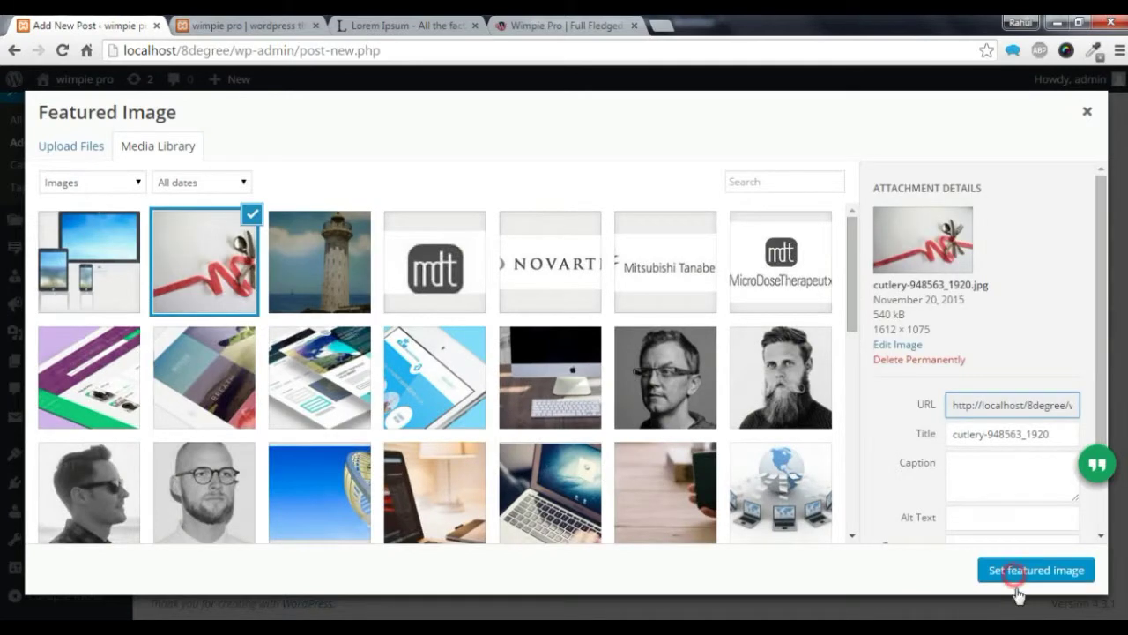
{"action": "left_click", "coordinate": [1013, 569]}
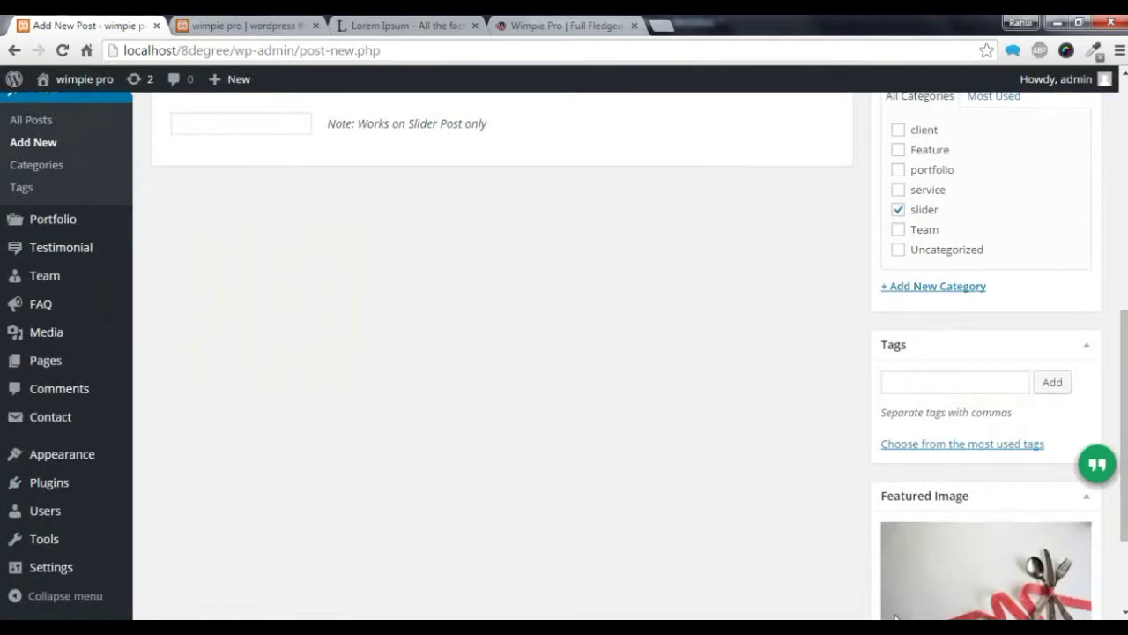
Step: Publish the 8degree post and bring up the link menu for Appearance › Customize
{"action": "scroll", "coordinate": [603, 401], "scroll_direction": "up", "scroll_amount": 4}
{"action": "scroll", "coordinate": [1011, 266], "scroll_direction": "up", "scroll_amount": 3}
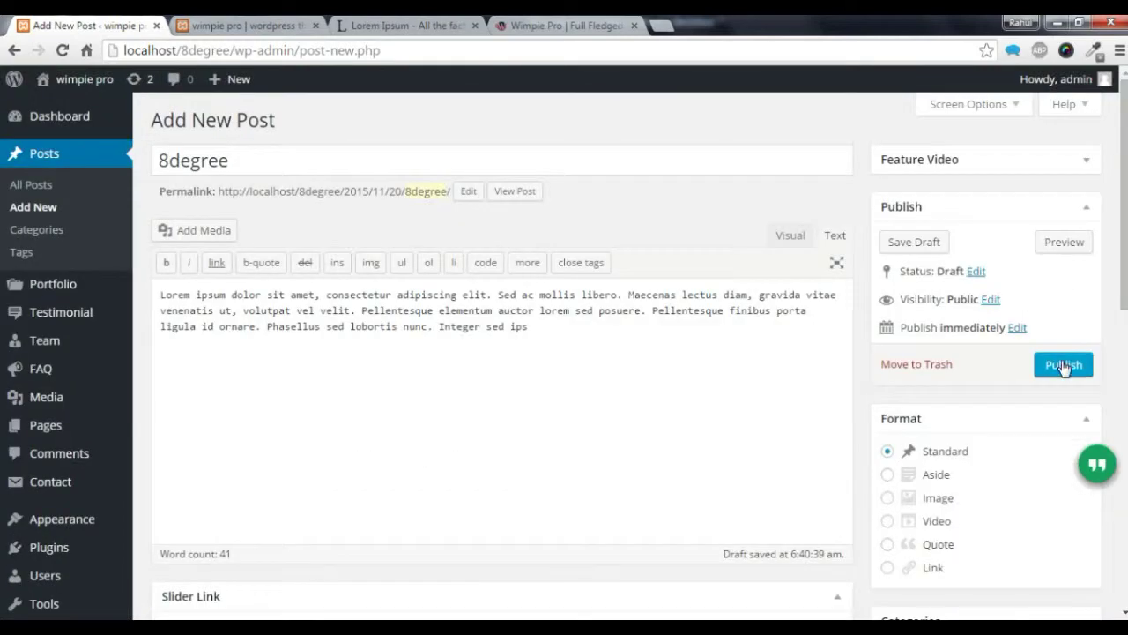
{"action": "left_click", "coordinate": [1063, 365]}
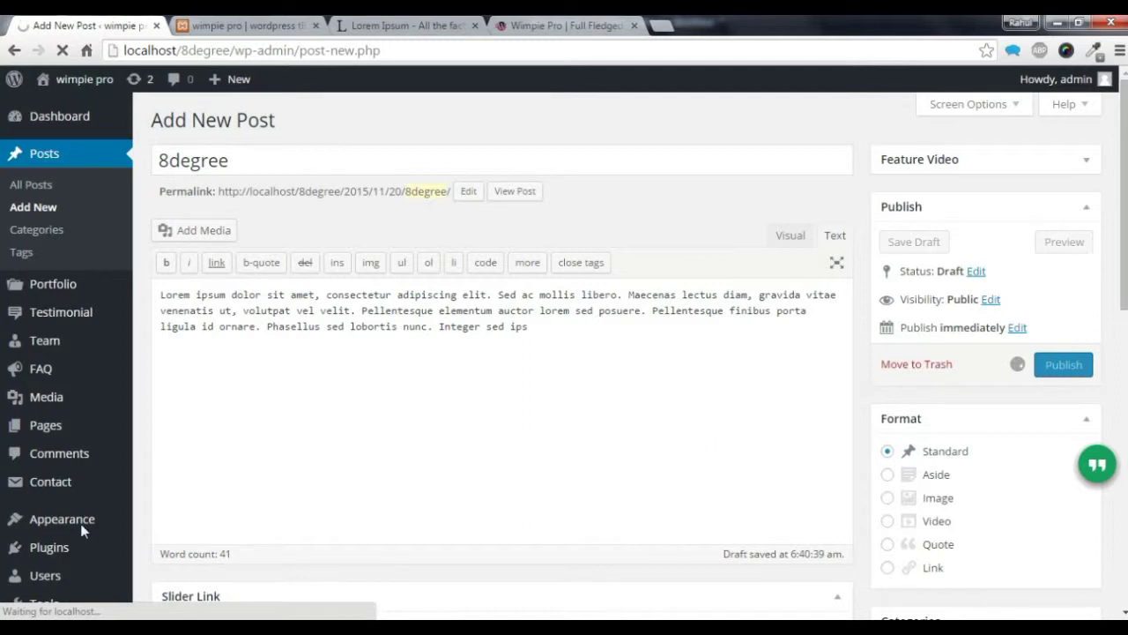
{"action": "mouse_move", "coordinate": [84, 530]}
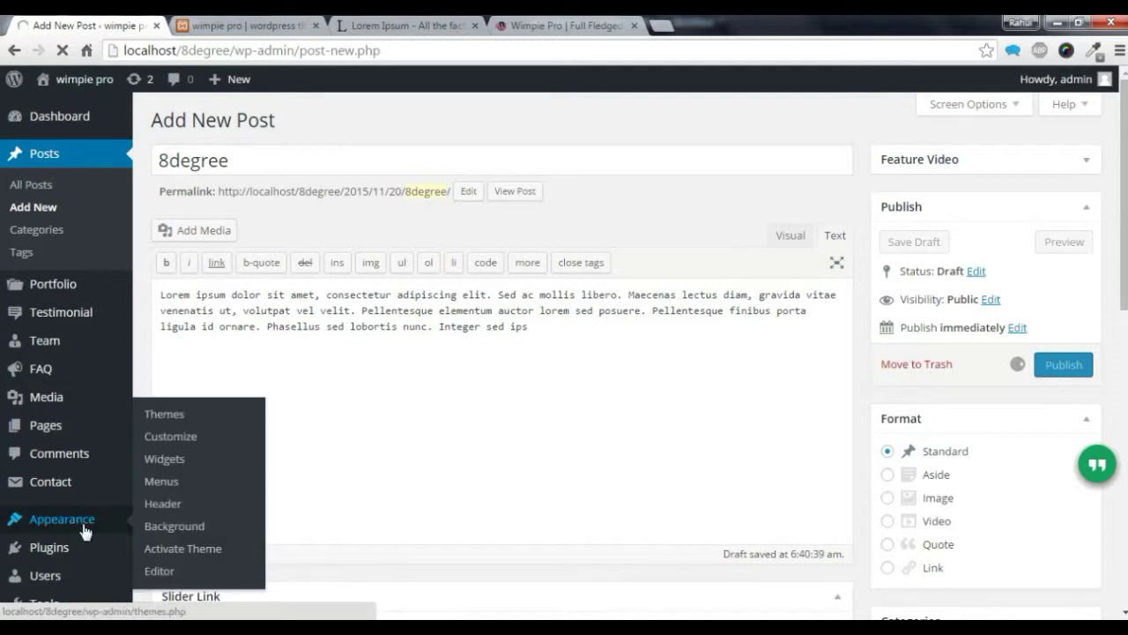
{"action": "right_click", "coordinate": [181, 440]}
Step: Open the wimpie pro Customizer in a new tab and go to Homepage Settings
{"action": "left_click", "coordinate": [260, 450]}
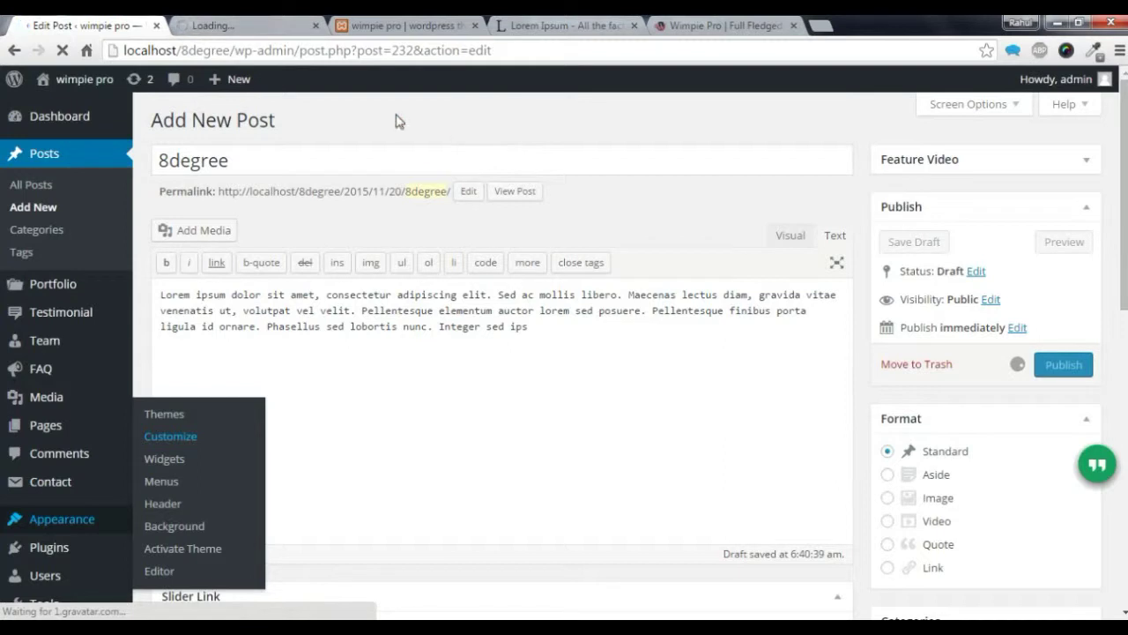
{"action": "left_click", "coordinate": [212, 25]}
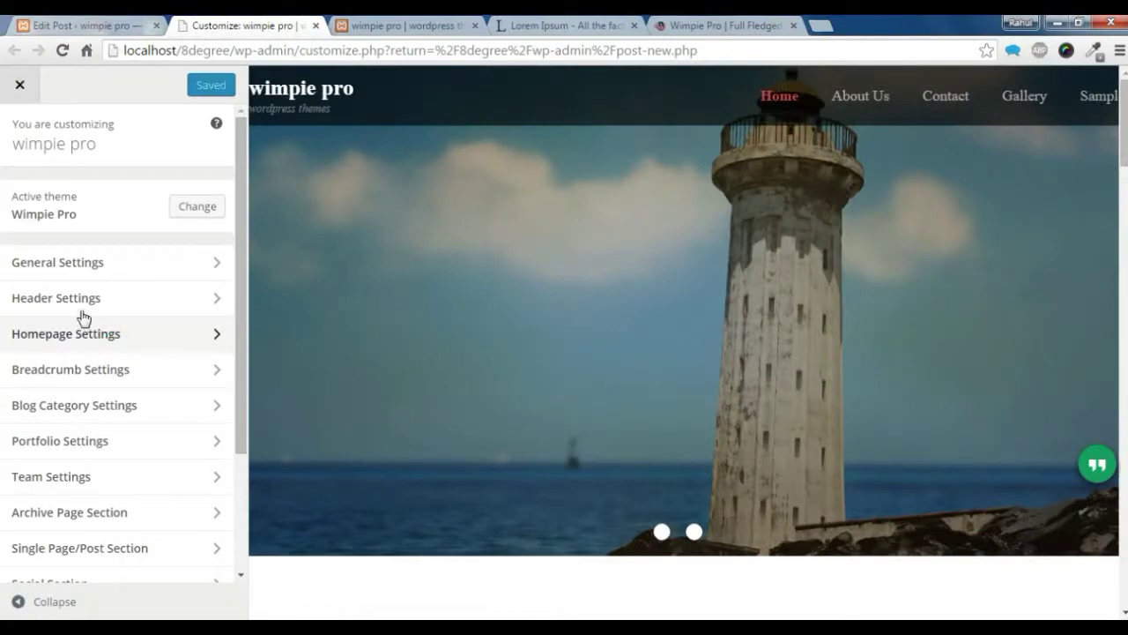
{"action": "left_click", "coordinate": [83, 333]}
Step: In Slider Section, keep the slider enabled, choose Category type and the 'slider' category
{"action": "left_click", "coordinate": [74, 193]}
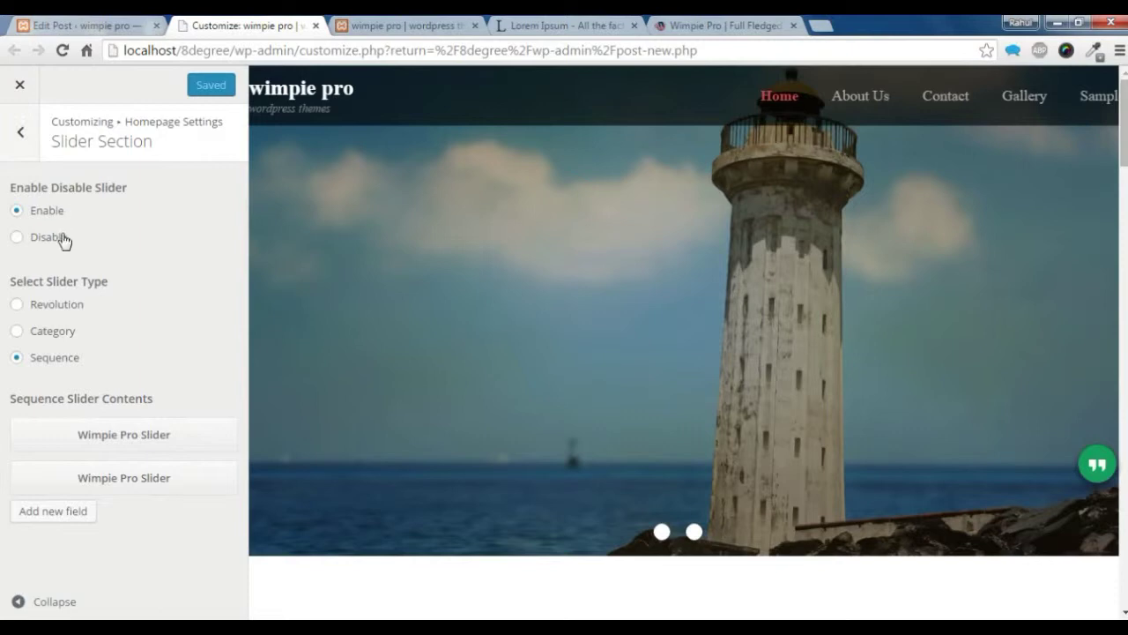
{"action": "left_click", "coordinate": [51, 212]}
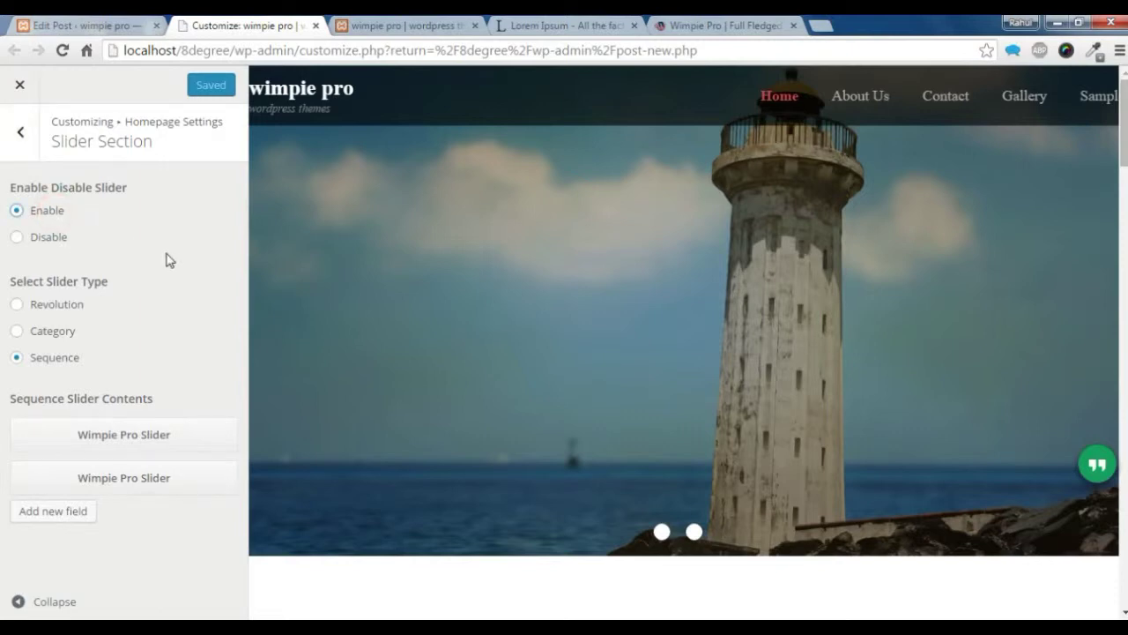
{"action": "left_click", "coordinate": [17, 330]}
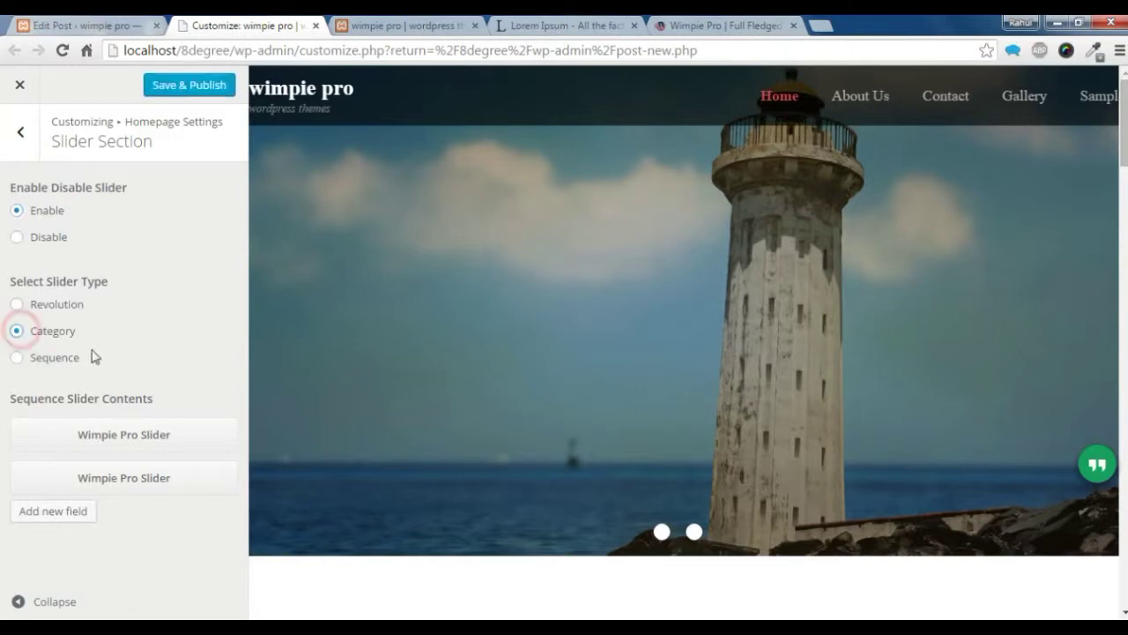
{"action": "left_click", "coordinate": [53, 305]}
{"action": "left_click", "coordinate": [55, 359]}
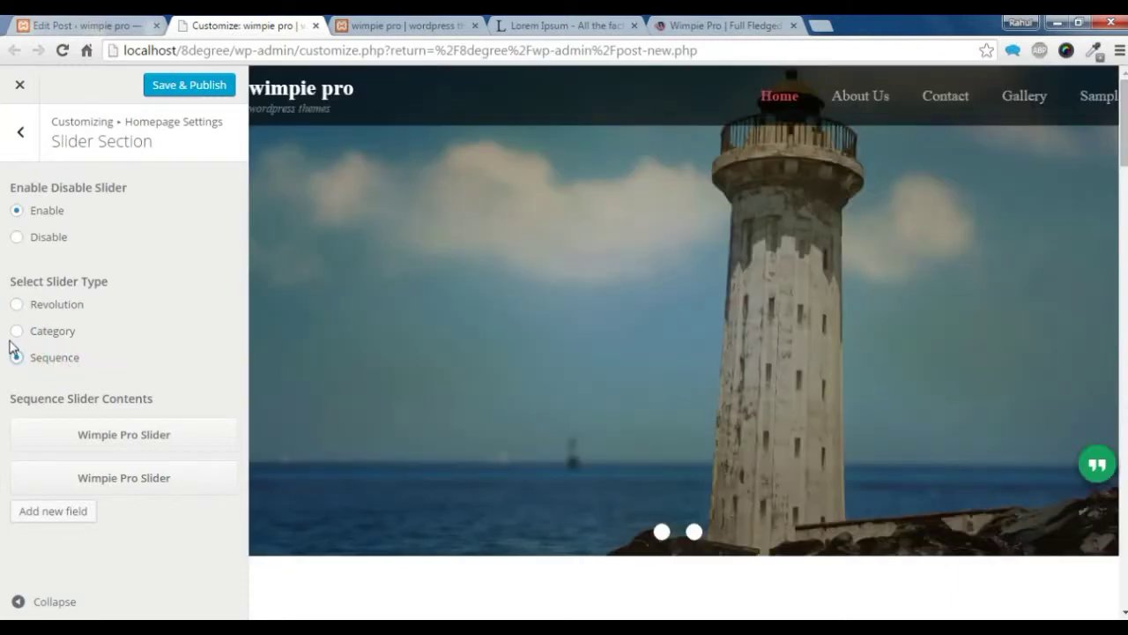
{"action": "left_click", "coordinate": [17, 332]}
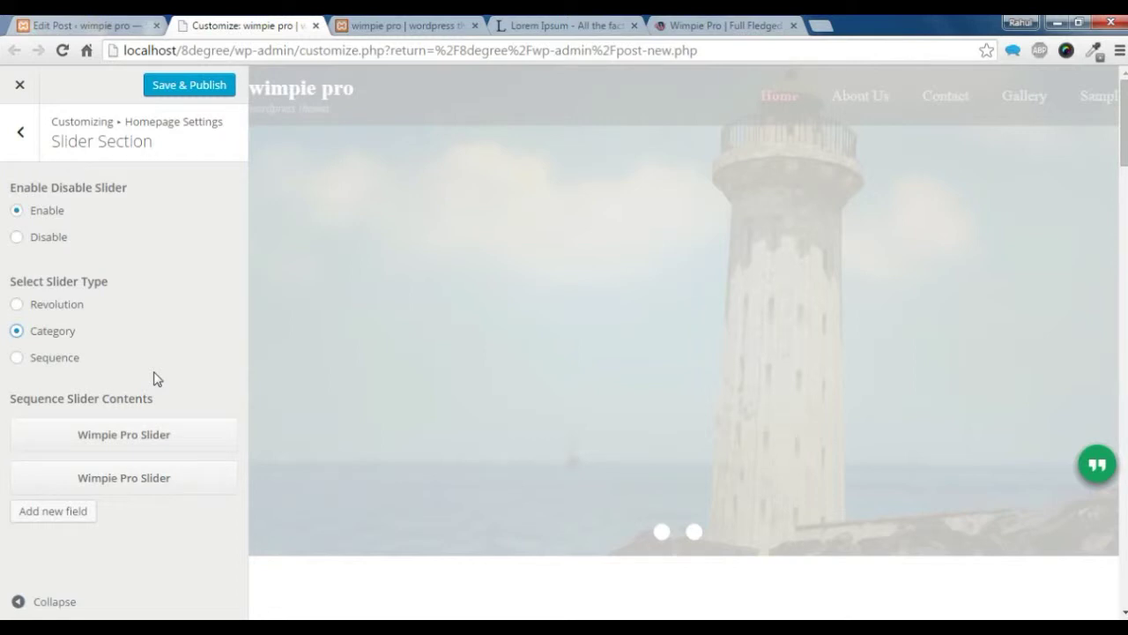
{"action": "scroll", "coordinate": [154, 378], "scroll_direction": "down", "scroll_amount": 4}
{"action": "left_click", "coordinate": [65, 259]}
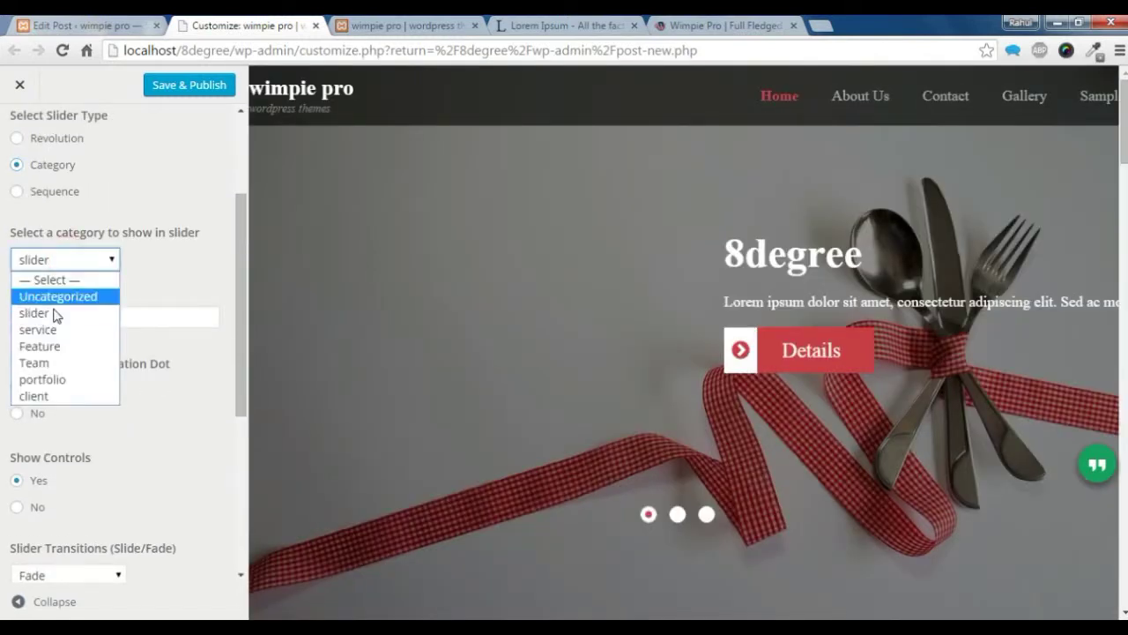
{"action": "left_click", "coordinate": [53, 313]}
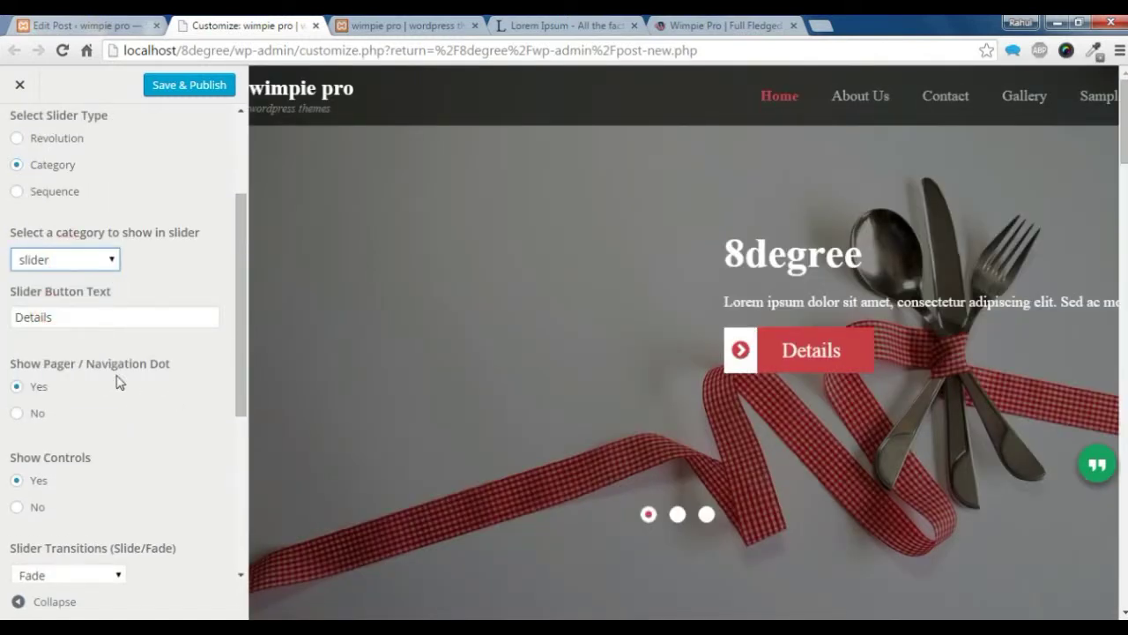
{"action": "left_click", "coordinate": [80, 318]}
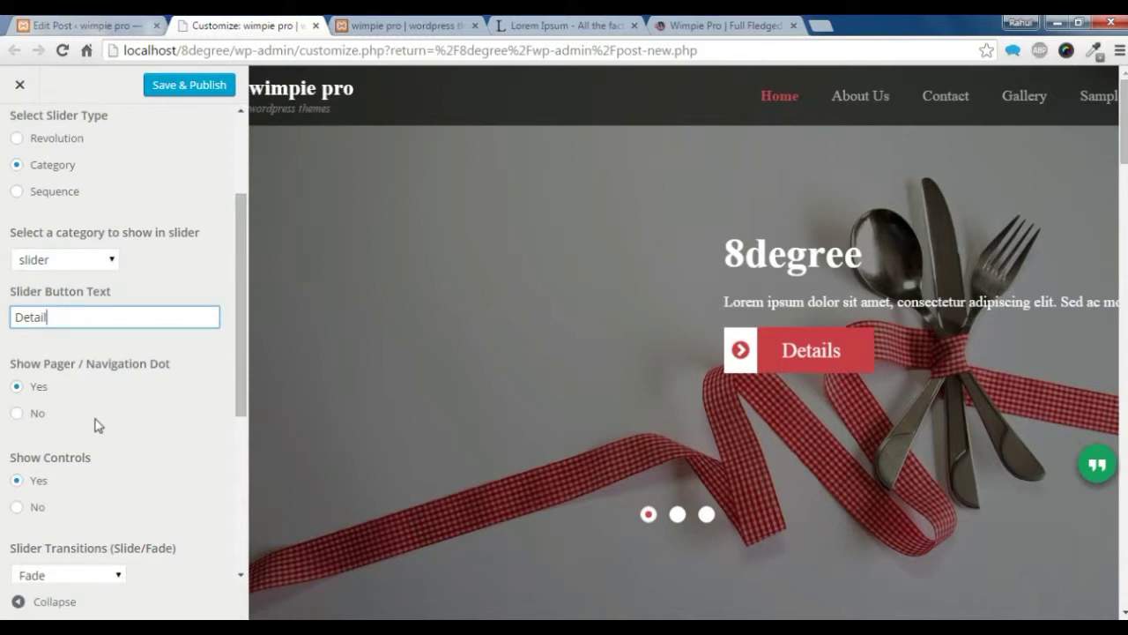
Step: Set button text 'Detail', keep Fade transition, slider pause 4998, and captions shown
{"action": "scroll", "coordinate": [232, 414], "scroll_direction": "down", "scroll_amount": 2}
{"action": "left_click", "coordinate": [44, 221]}
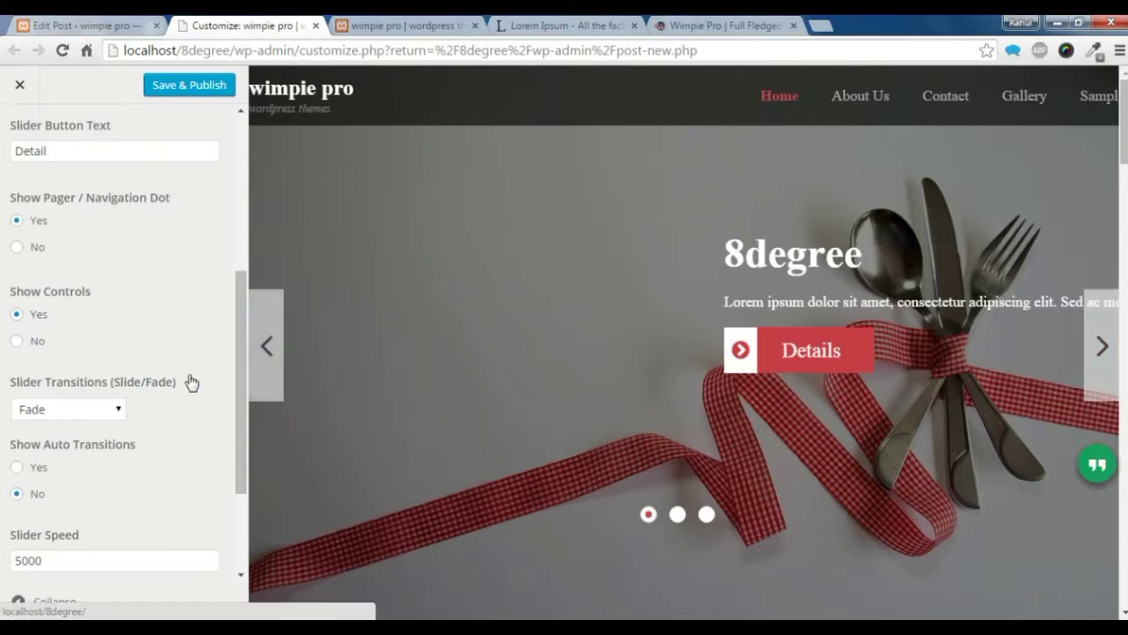
{"action": "scroll", "coordinate": [90, 339], "scroll_direction": "down", "scroll_amount": 2}
{"action": "left_click", "coordinate": [93, 253]}
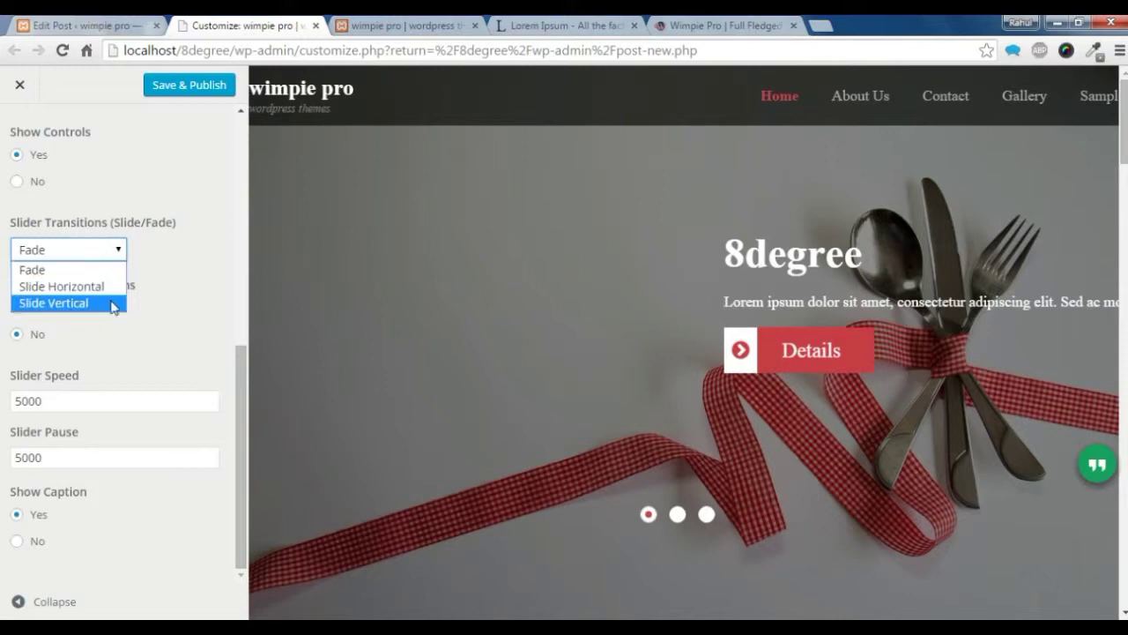
{"action": "left_click", "coordinate": [202, 339]}
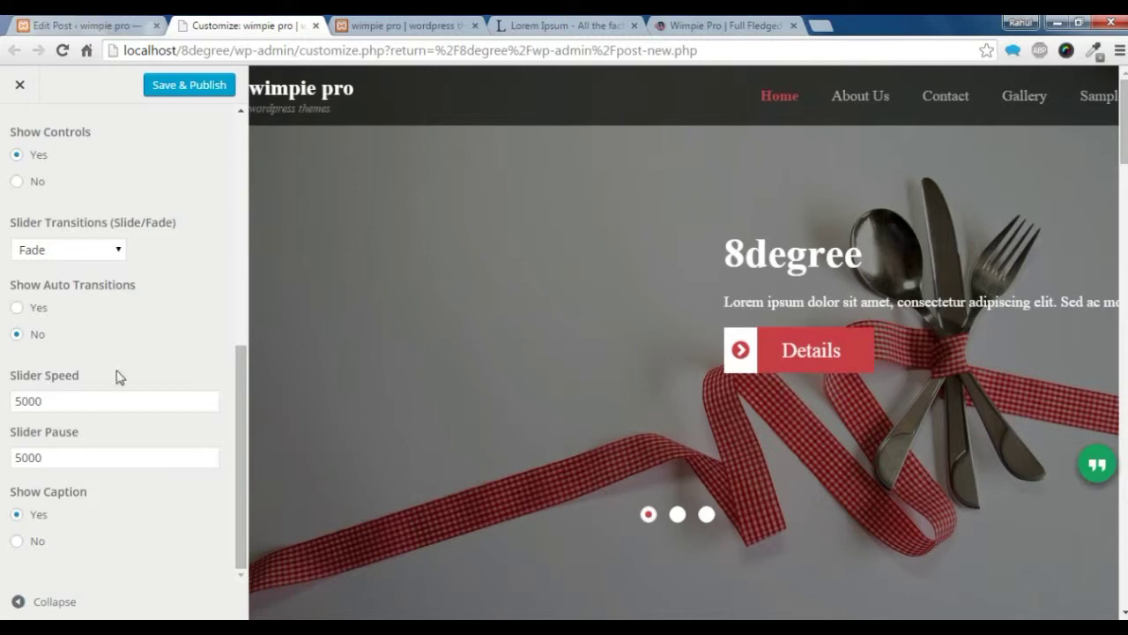
{"action": "left_click", "coordinate": [101, 398]}
{"action": "left_click", "coordinate": [91, 459]}
{"action": "scroll", "coordinate": [90, 458], "scroll_direction": "down", "scroll_amount": 2}
{"action": "left_click", "coordinate": [44, 515]}
Step: Page through the preview slides, then select the Sequence slider type
{"action": "scroll", "coordinate": [179, 270], "scroll_direction": "up", "scroll_amount": 5}
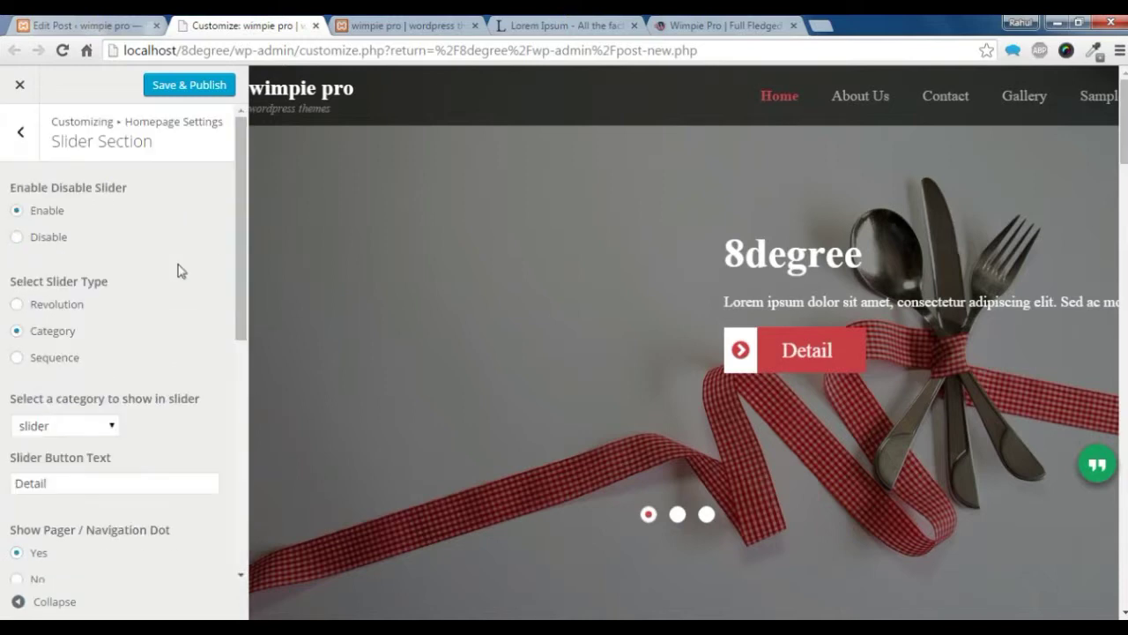
{"action": "left_click", "coordinate": [1103, 351]}
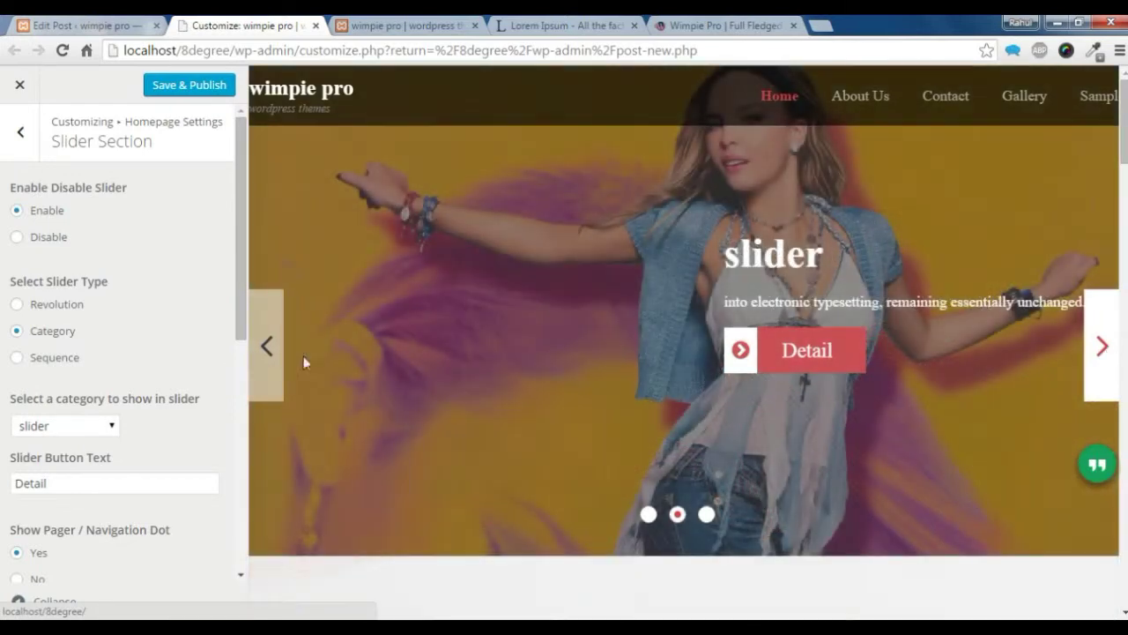
{"action": "left_click", "coordinate": [270, 355]}
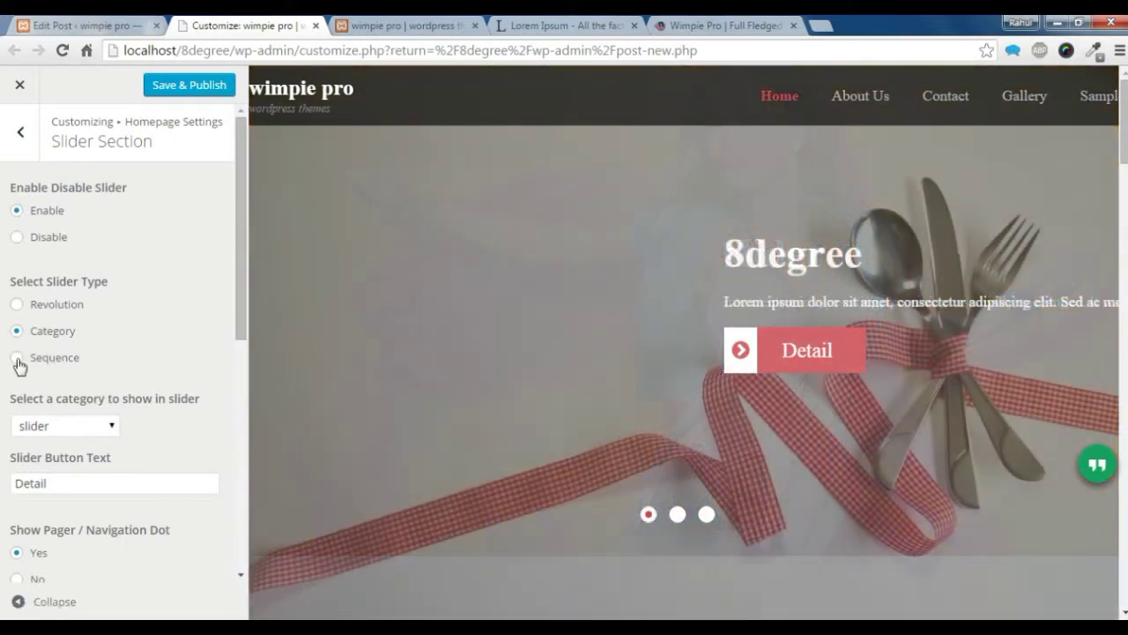
{"action": "left_click", "coordinate": [16, 358]}
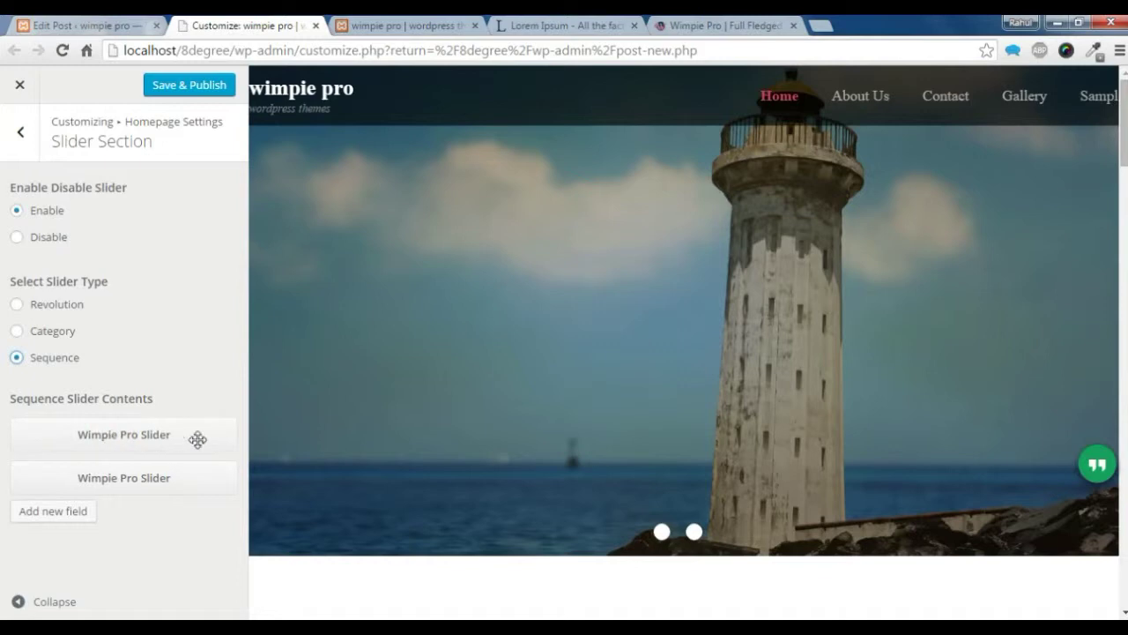
Step: Assign the slider post to the first sequence slide
{"action": "left_click", "coordinate": [171, 436]}
{"action": "scroll", "coordinate": [168, 414], "scroll_direction": "down", "scroll_amount": 1}
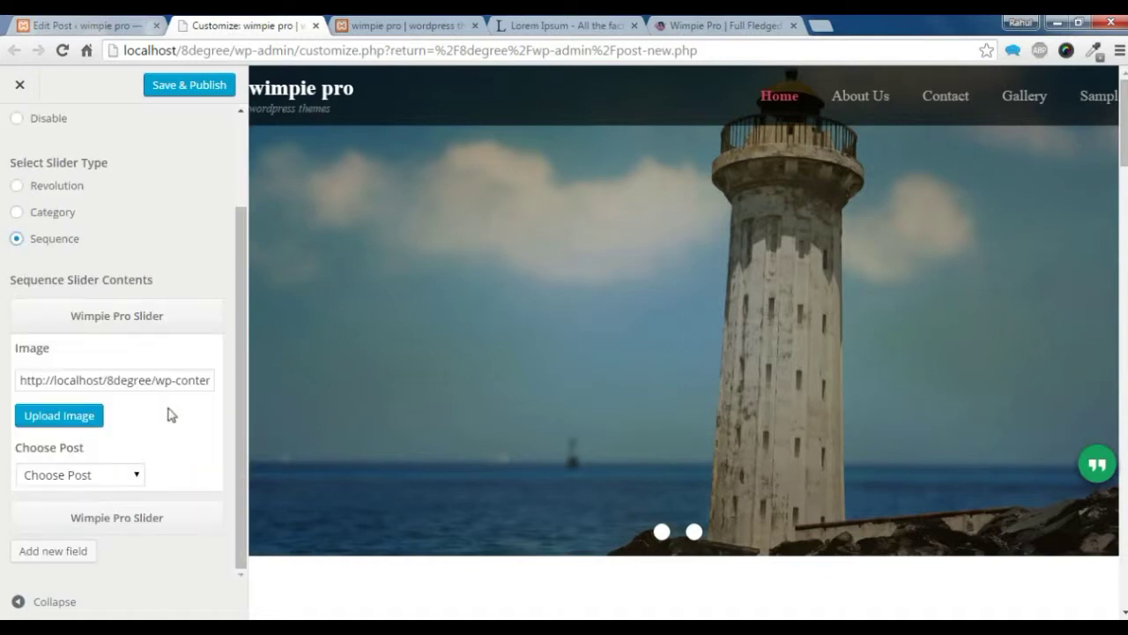
{"action": "left_click", "coordinate": [124, 476]}
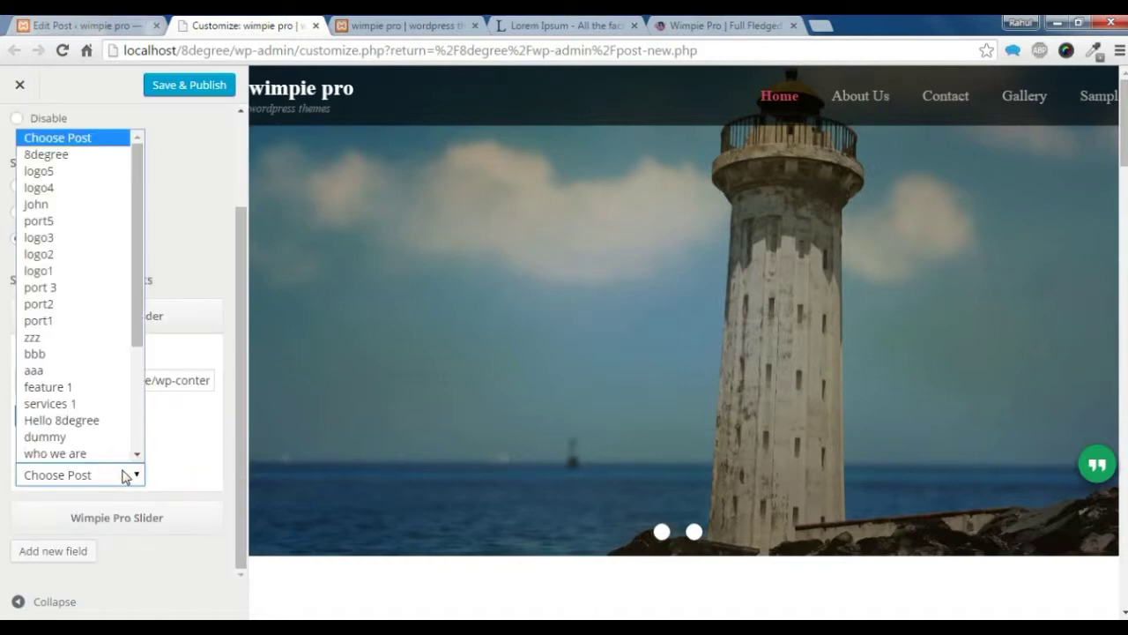
{"action": "scroll", "coordinate": [96, 430], "scroll_direction": "down", "scroll_amount": 2}
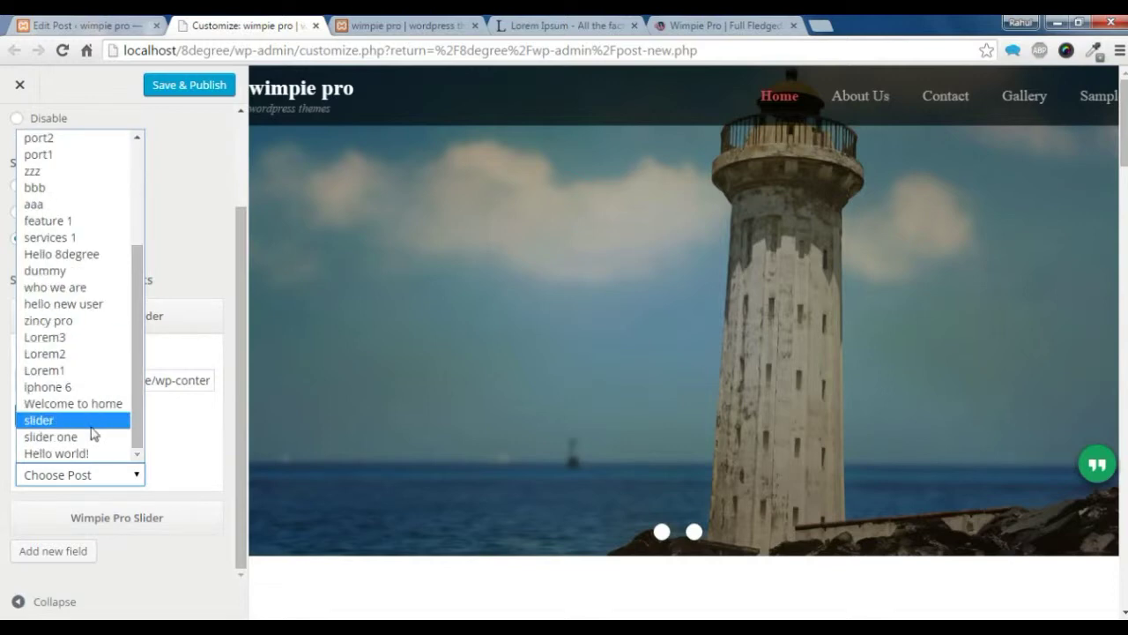
{"action": "left_click", "coordinate": [70, 421]}
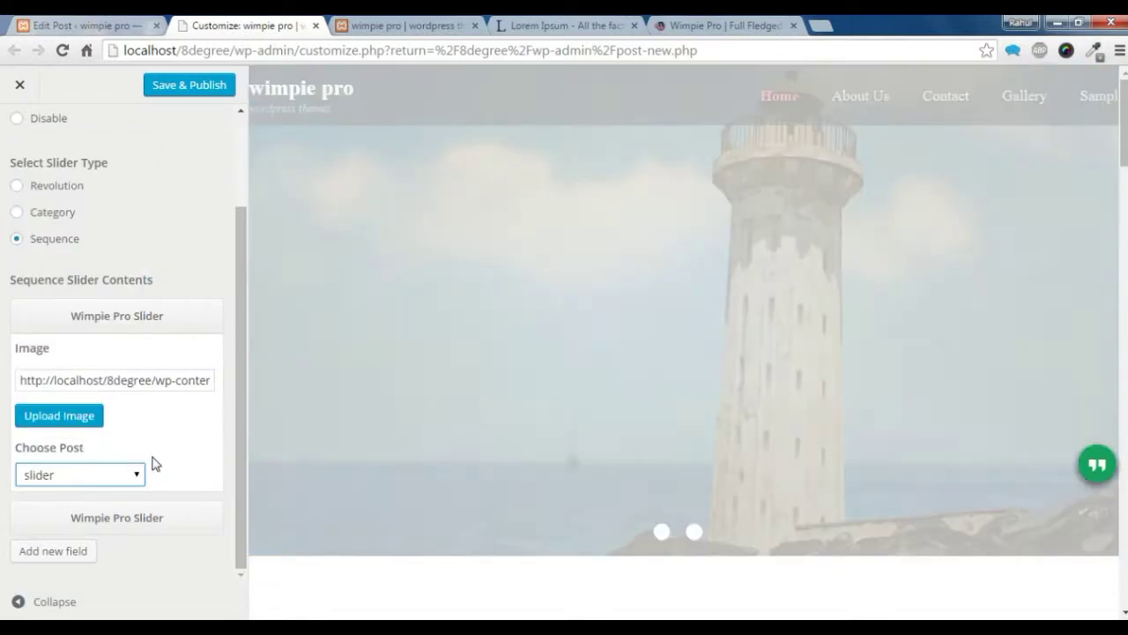
Step: Set banner-pc.png, the devices banner, as the first slide's image
{"action": "left_click", "coordinate": [58, 421]}
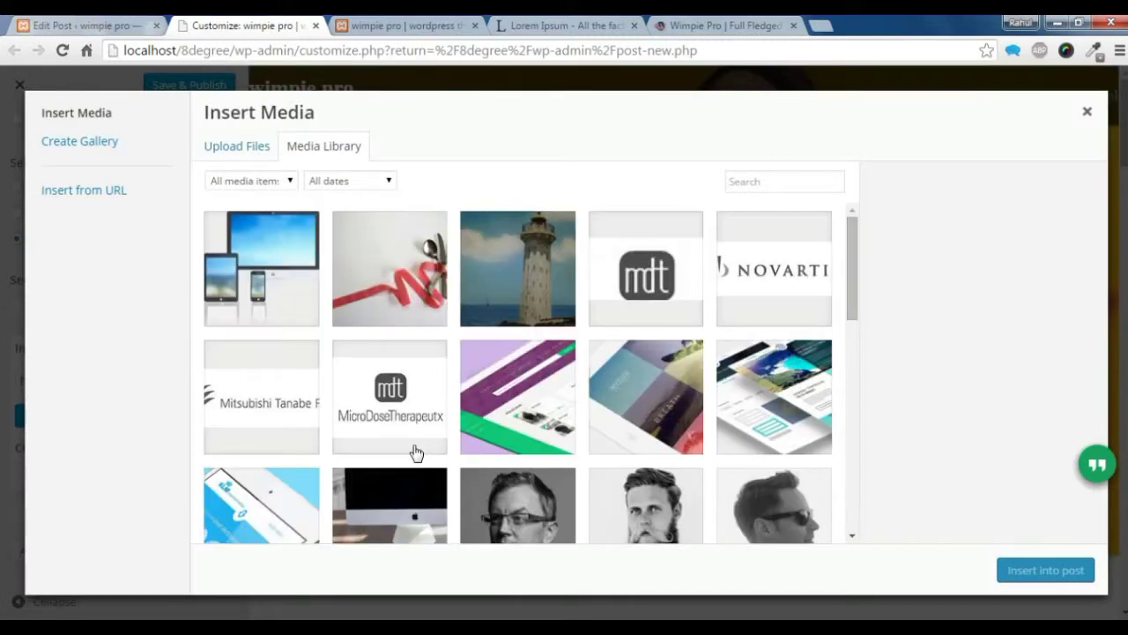
{"action": "left_click", "coordinate": [269, 276]}
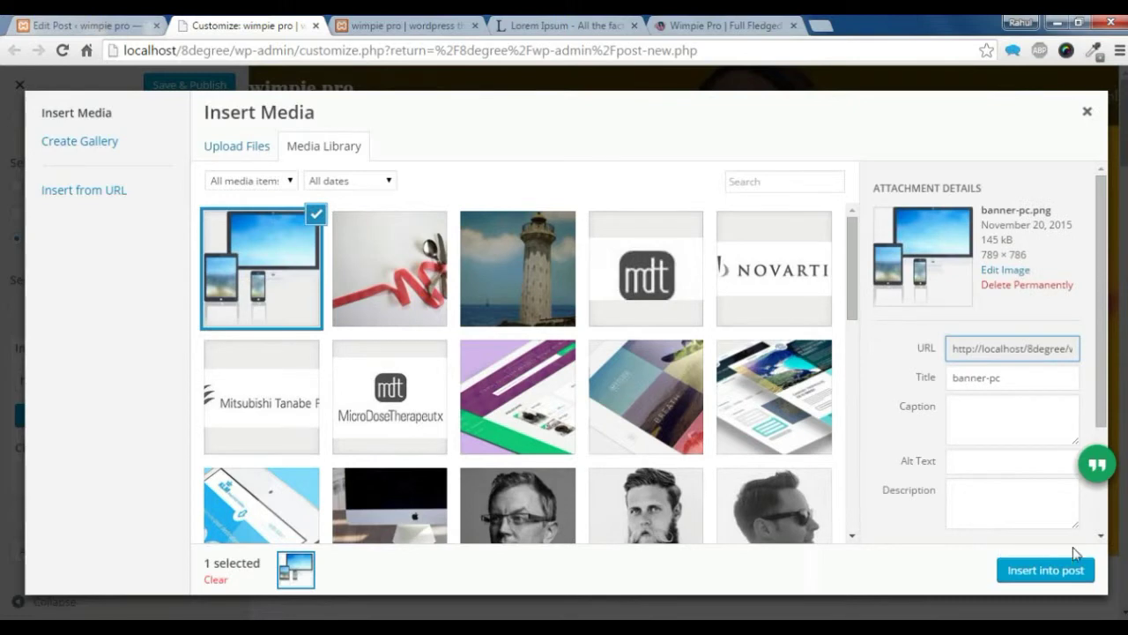
{"action": "left_click", "coordinate": [1020, 571]}
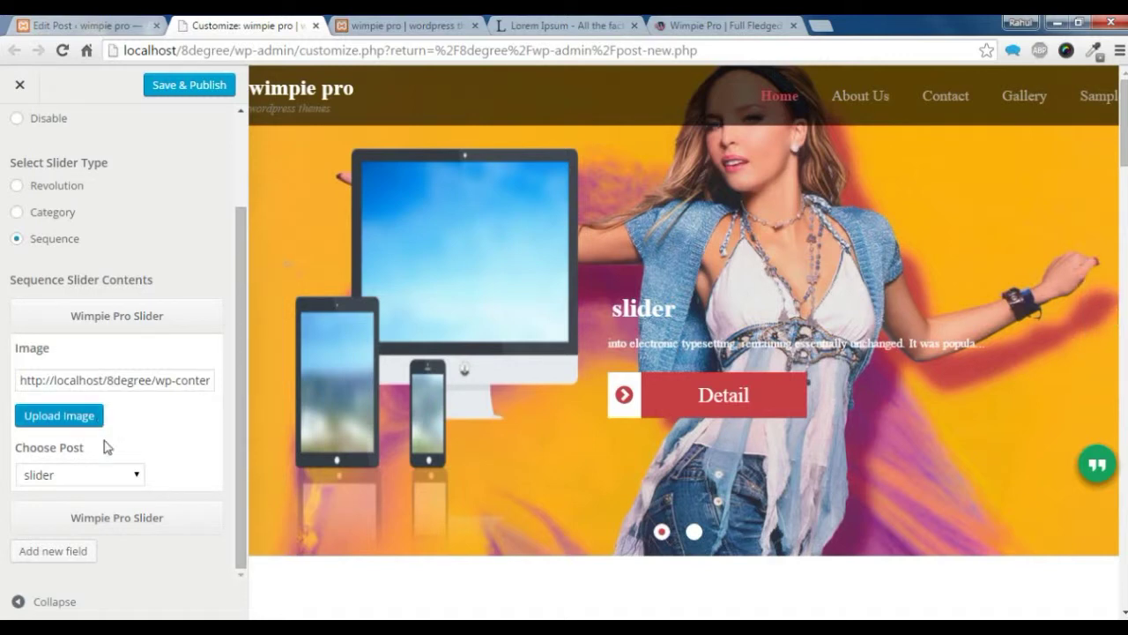
{"action": "left_click", "coordinate": [103, 520]}
Step: Choose slider one as the second slide's post
{"action": "scroll", "coordinate": [134, 454], "scroll_direction": "down", "scroll_amount": 3}
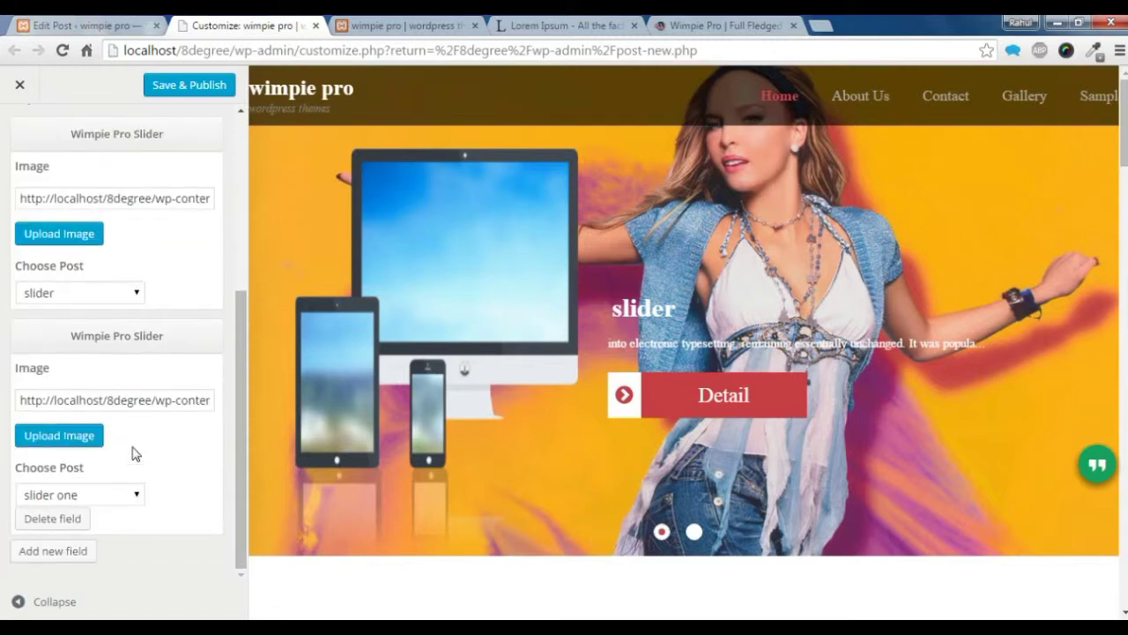
{"action": "left_click", "coordinate": [104, 494]}
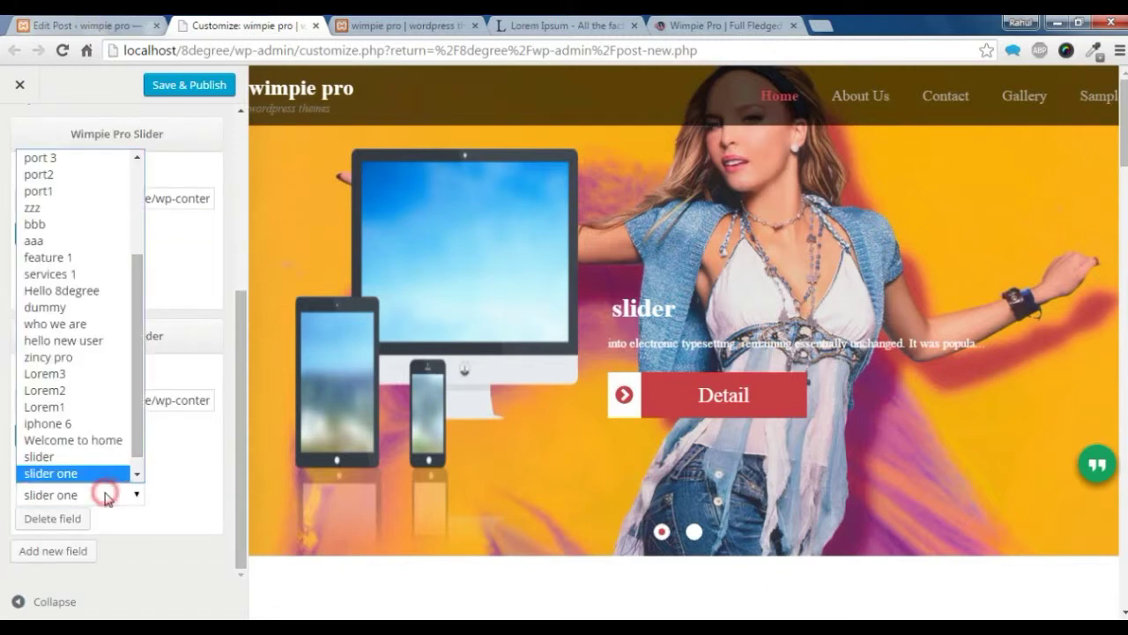
{"action": "left_click", "coordinate": [68, 474]}
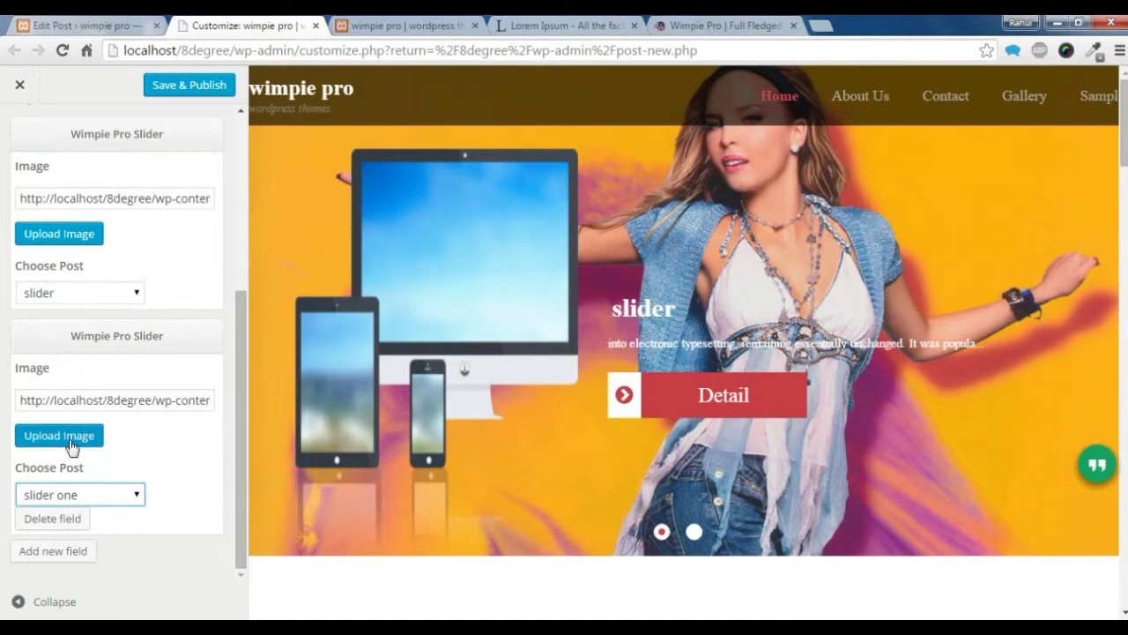
Step: Give the second slide the port3.jpg image, check it in the preview, and add a third slide
{"action": "left_click", "coordinate": [76, 436]}
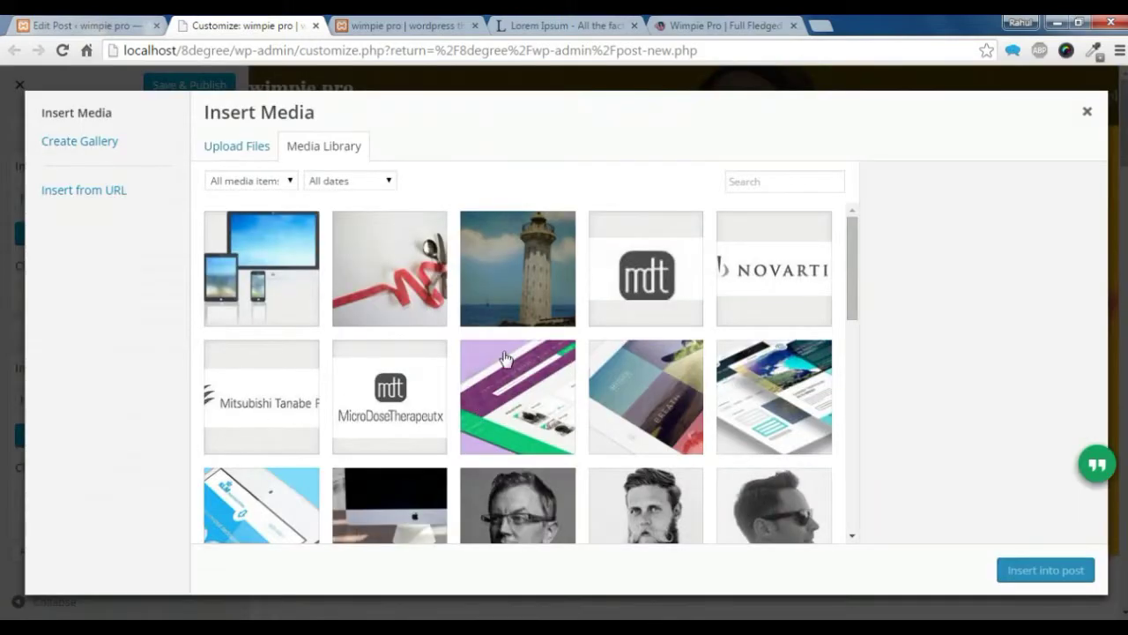
{"action": "scroll", "coordinate": [507, 357], "scroll_direction": "down", "scroll_amount": 2}
{"action": "scroll", "coordinate": [555, 349], "scroll_direction": "down", "scroll_amount": 2}
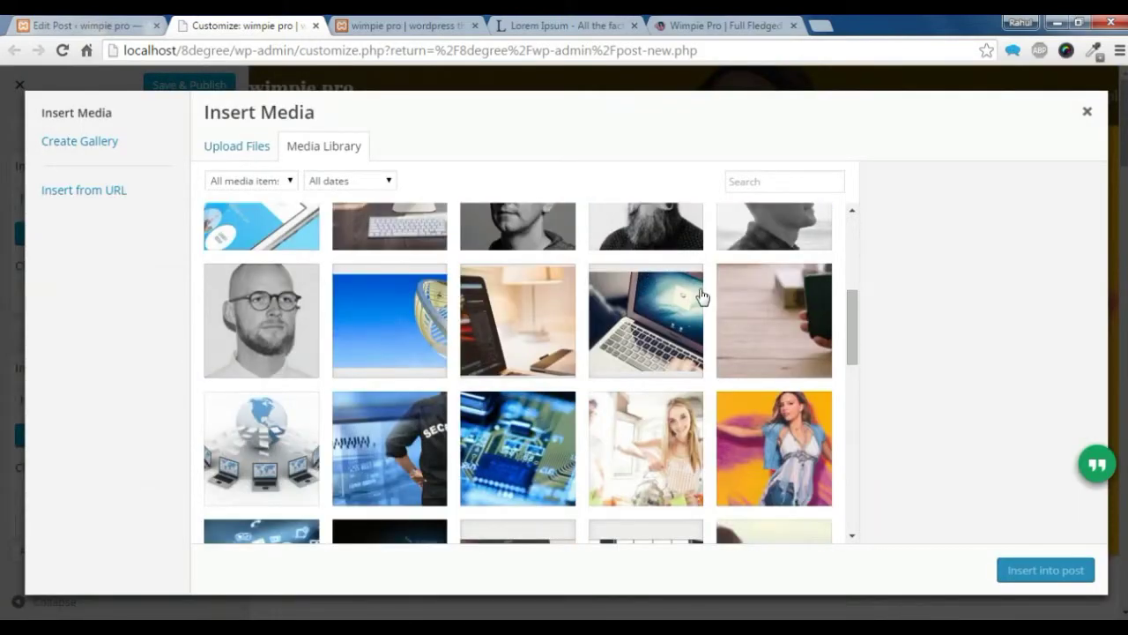
{"action": "scroll", "coordinate": [702, 305], "scroll_direction": "up", "scroll_amount": 3}
{"action": "left_click", "coordinate": [763, 338]}
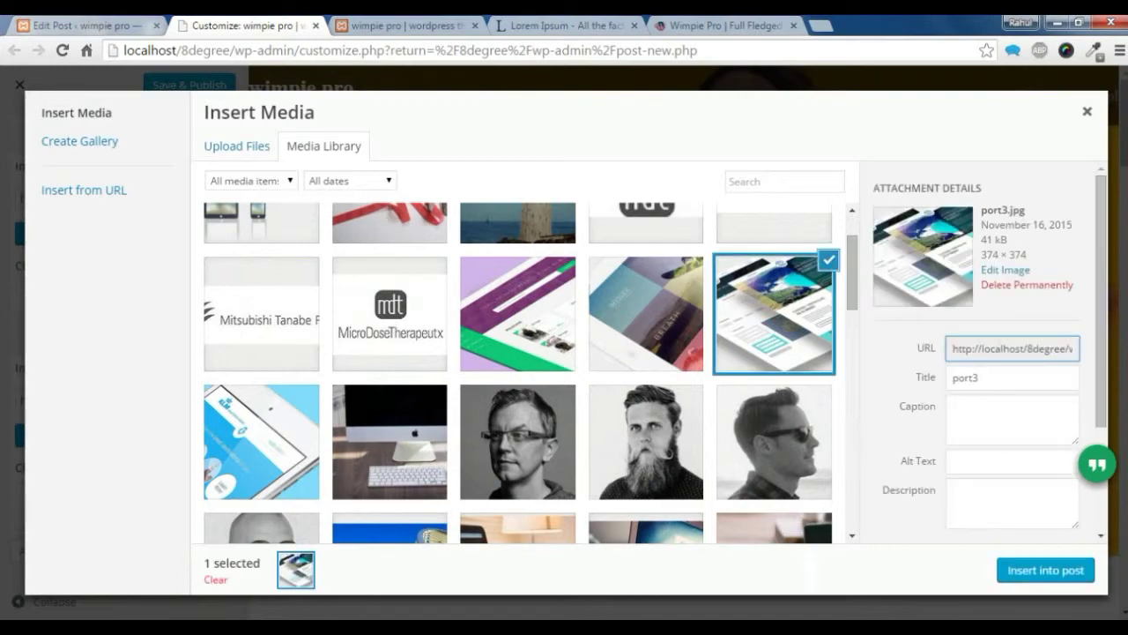
{"action": "left_click", "coordinate": [1066, 578]}
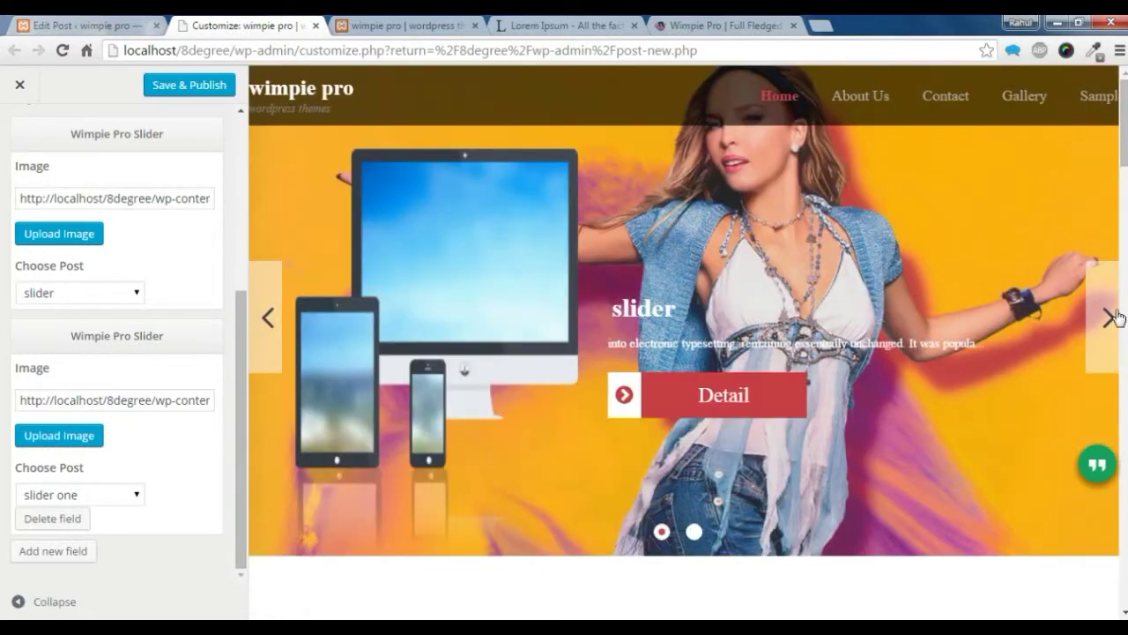
{"action": "left_click", "coordinate": [1108, 317]}
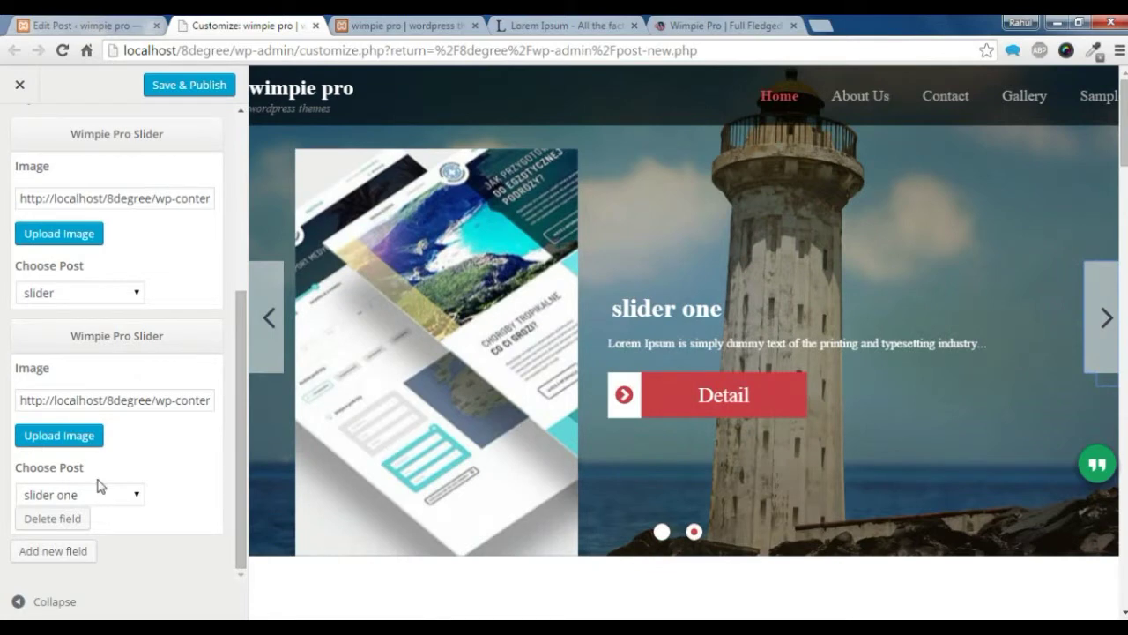
{"action": "left_click", "coordinate": [48, 550]}
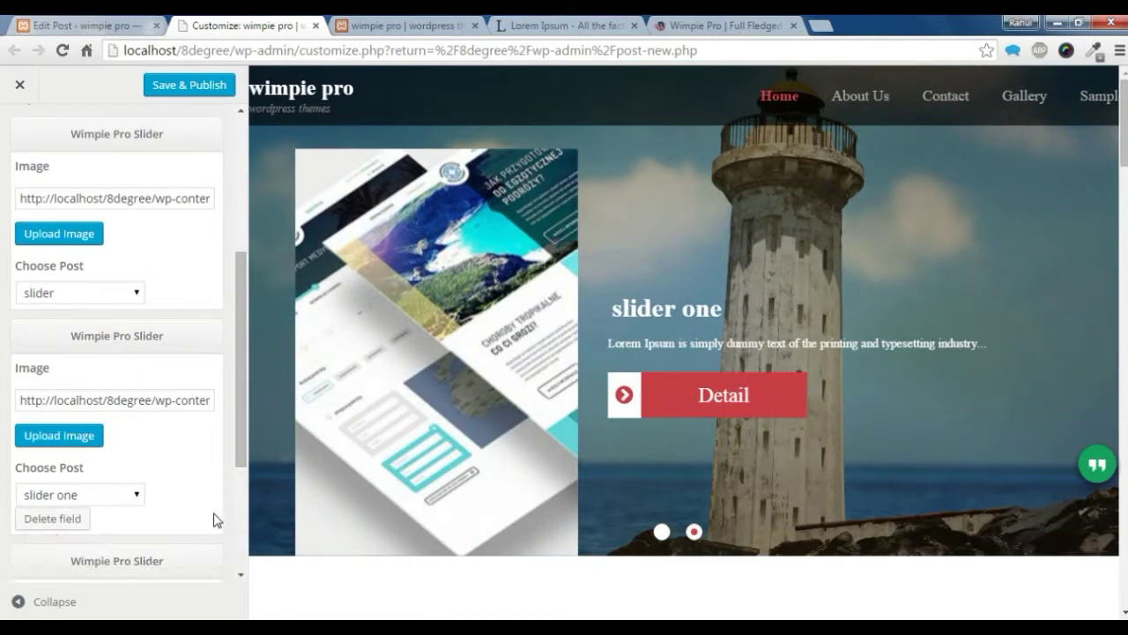
Step: Choose 8degree as the third slide's post
{"action": "scroll", "coordinate": [111, 468], "scroll_direction": "down", "scroll_amount": 3}
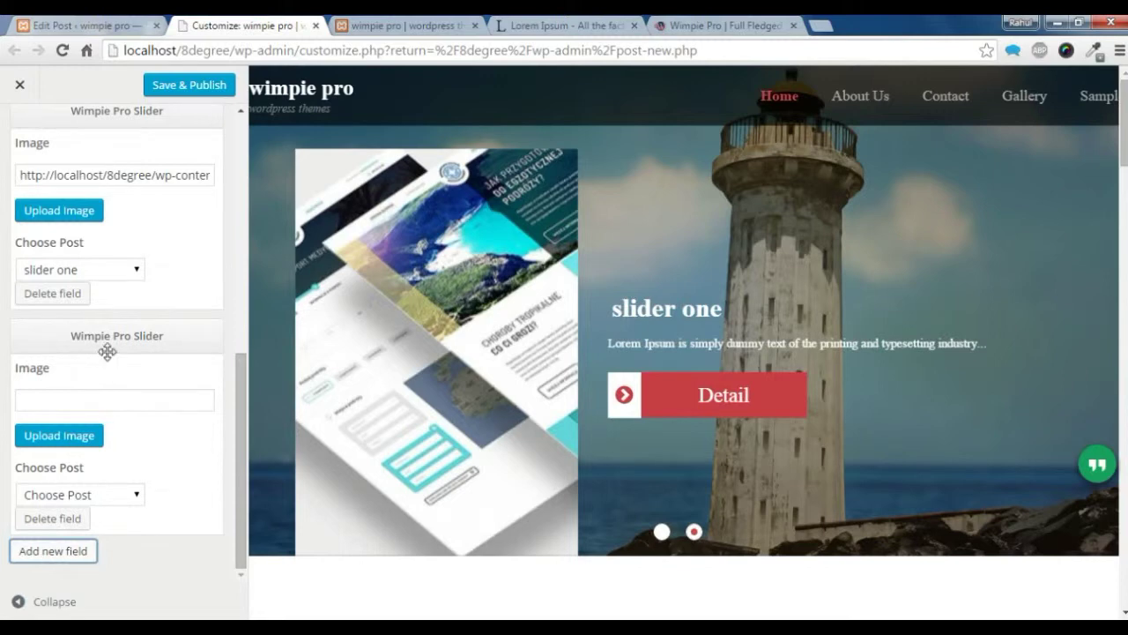
{"action": "left_click", "coordinate": [63, 499]}
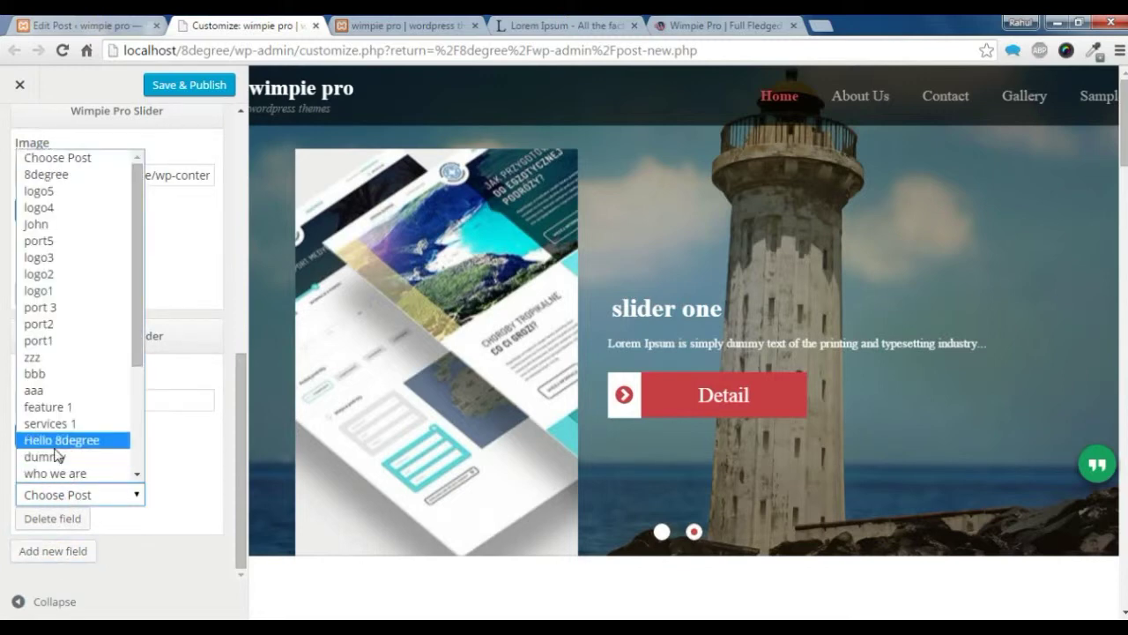
{"action": "left_click", "coordinate": [57, 180]}
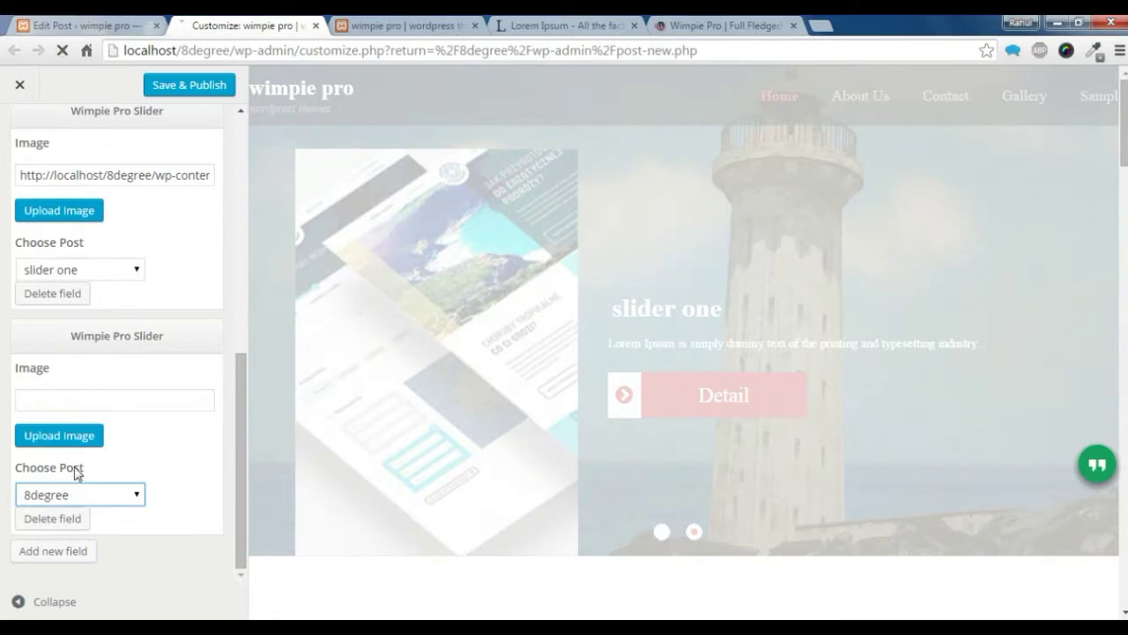
Step: Set the port2.jpg tablet picture as the third slide's image and preview the 8degree slide
{"action": "left_click", "coordinate": [71, 436]}
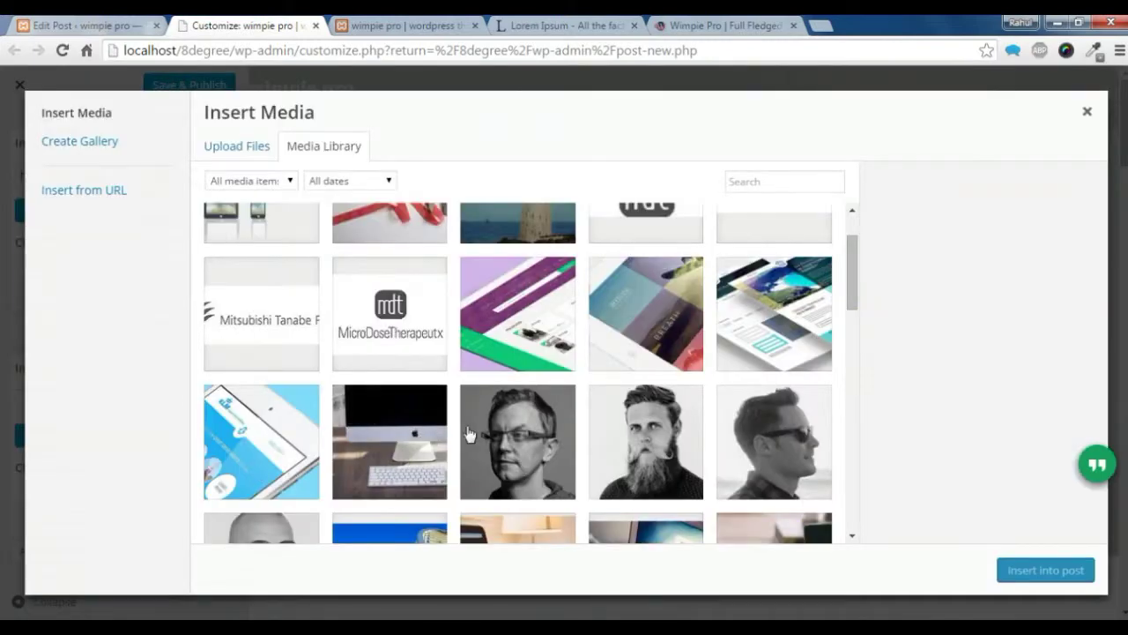
{"action": "left_click", "coordinate": [297, 441]}
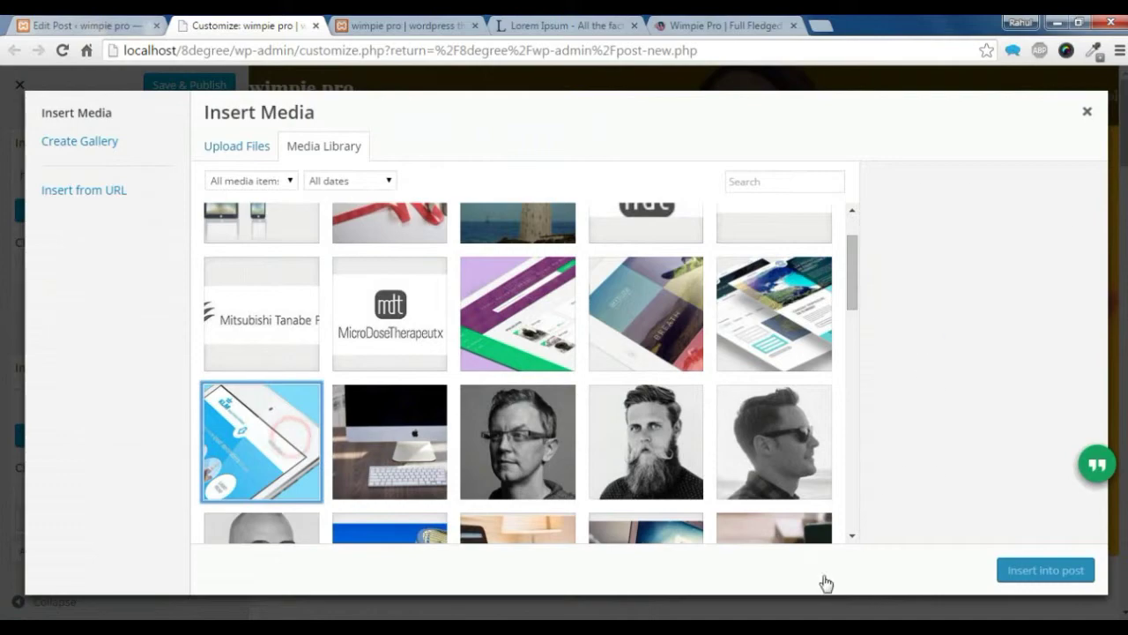
{"action": "left_click", "coordinate": [1012, 571]}
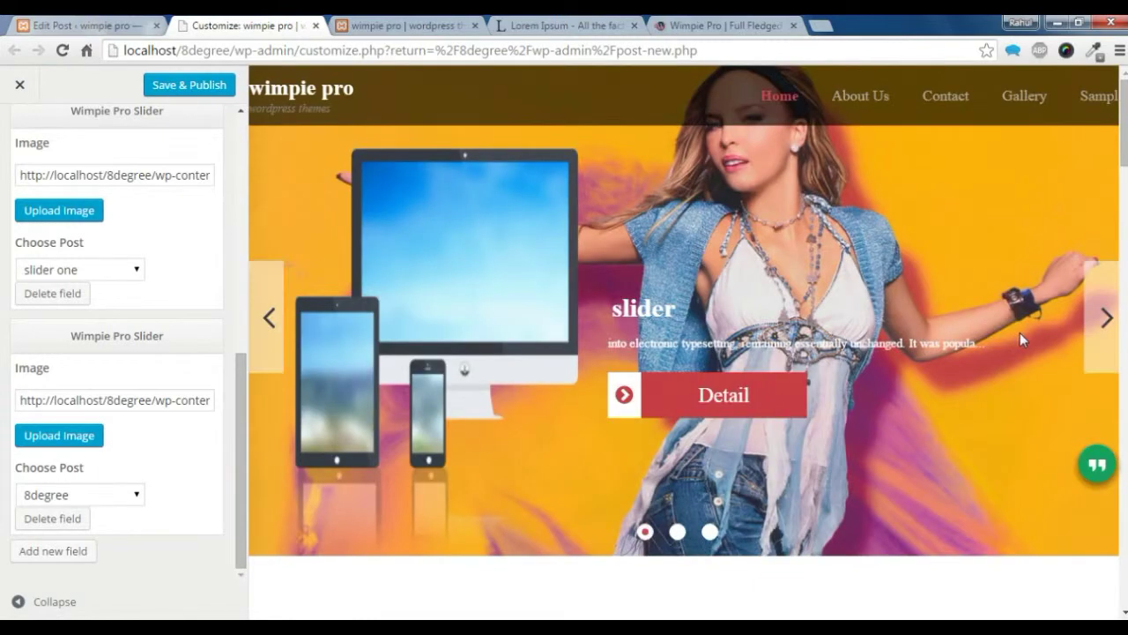
{"action": "left_click", "coordinate": [1106, 322]}
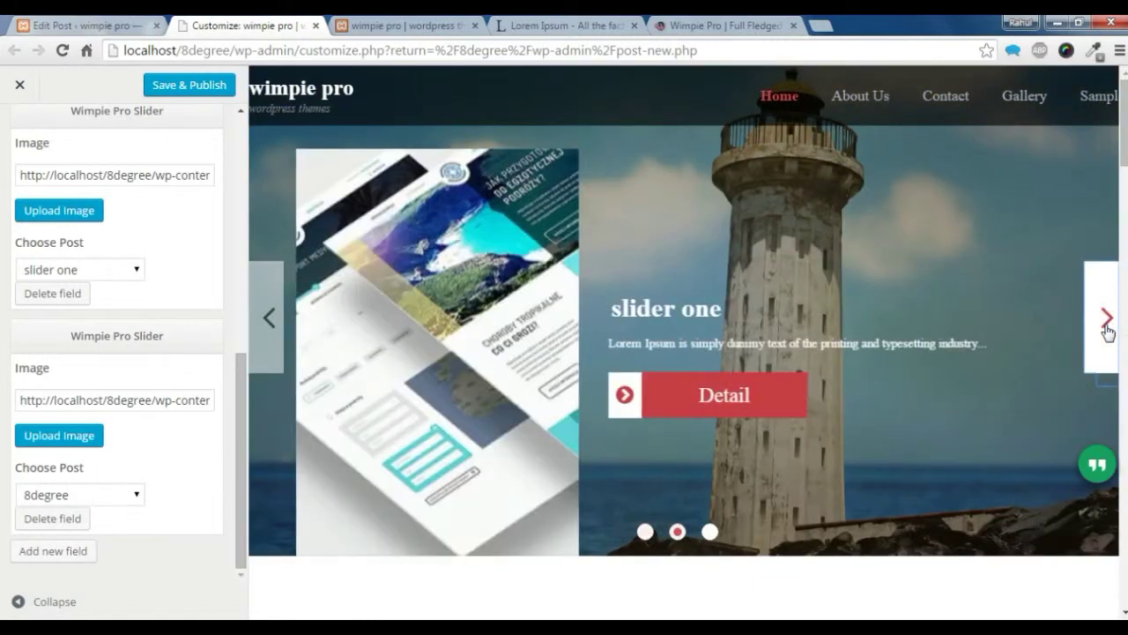
{"action": "left_click", "coordinate": [1106, 323]}
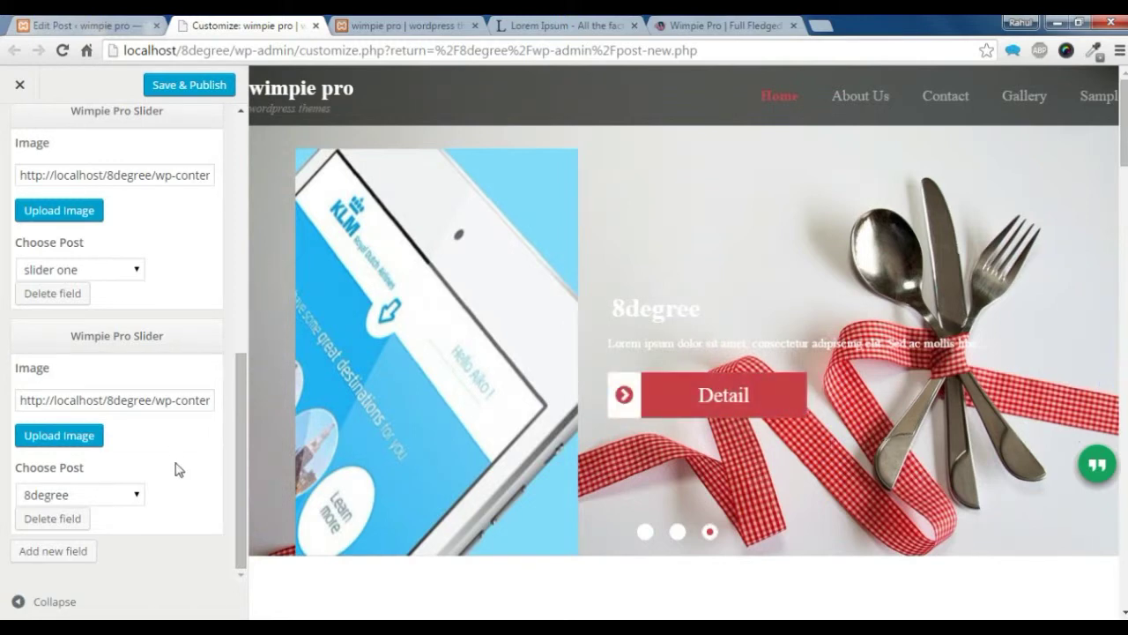
{"action": "scroll", "coordinate": [175, 469], "scroll_direction": "up", "scroll_amount": 6}
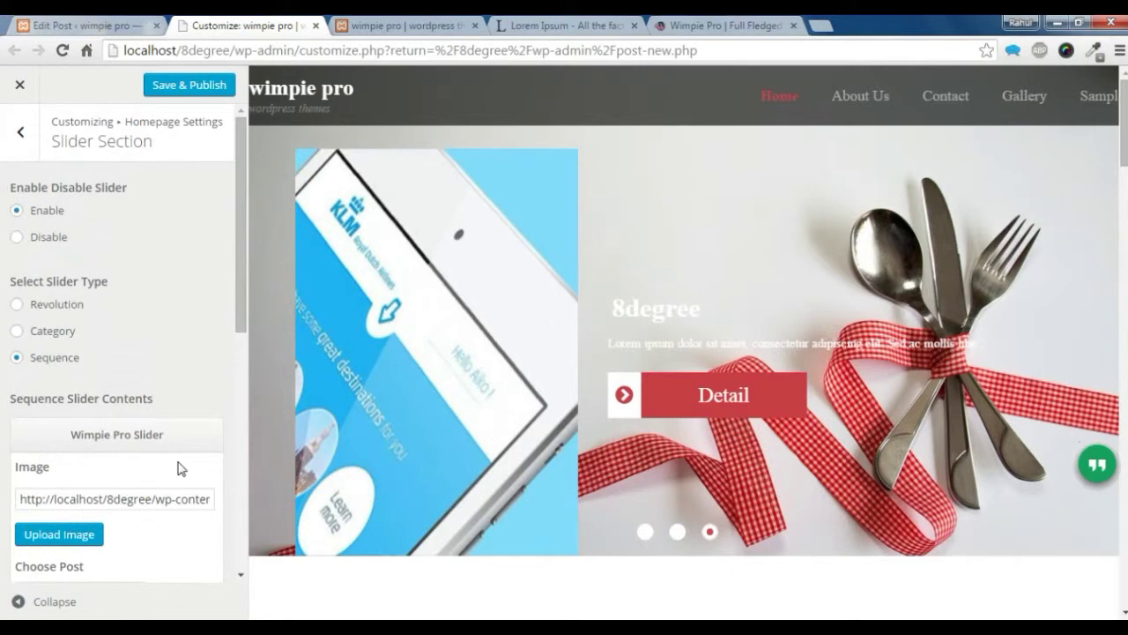